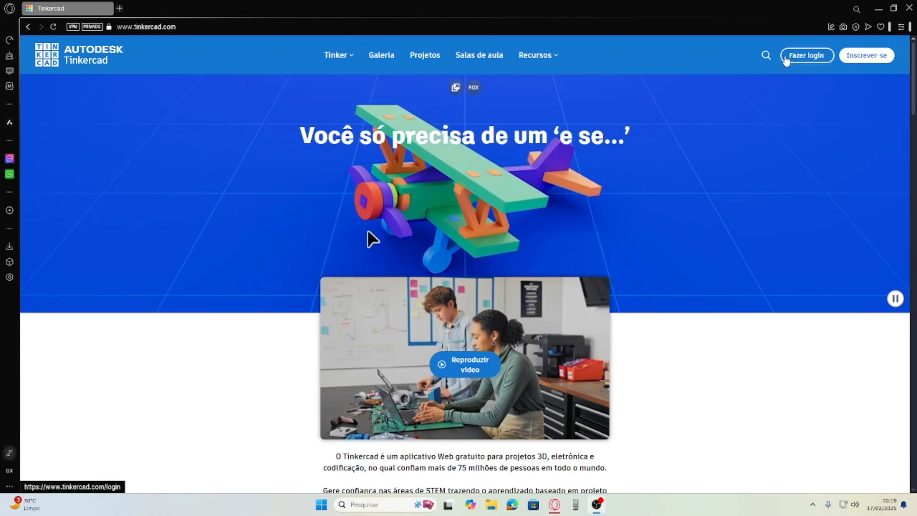
Sign in to Tinkercad with a personal account using the e-mail or username and the account password, with the stay-signed-in option enabled.
left_click(866, 63)
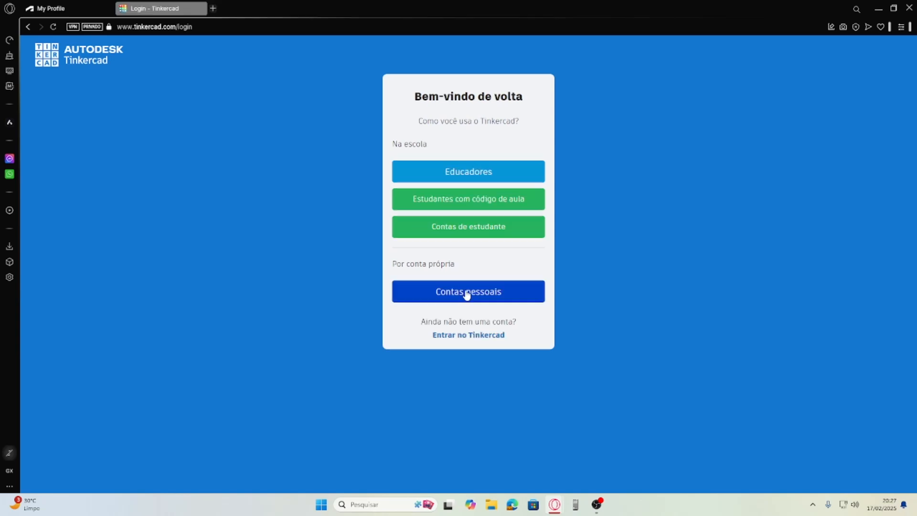
left_click(468, 293)
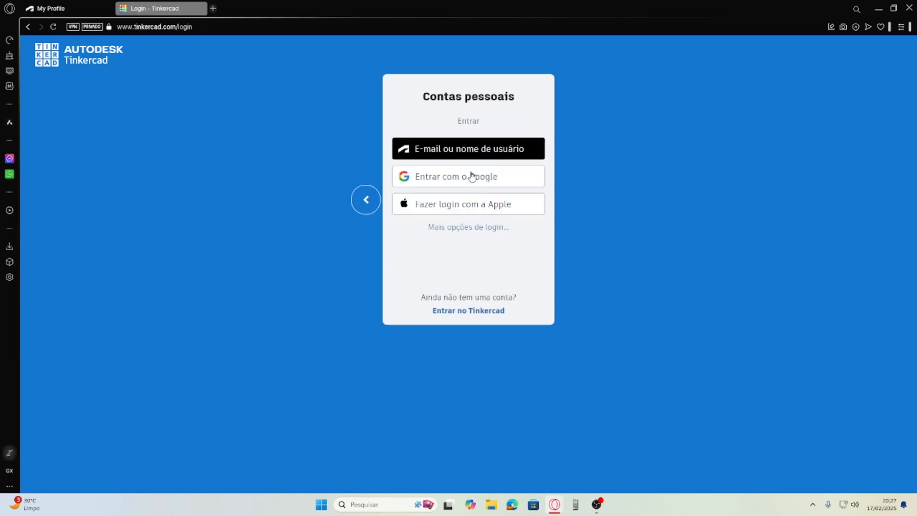
left_click(472, 150)
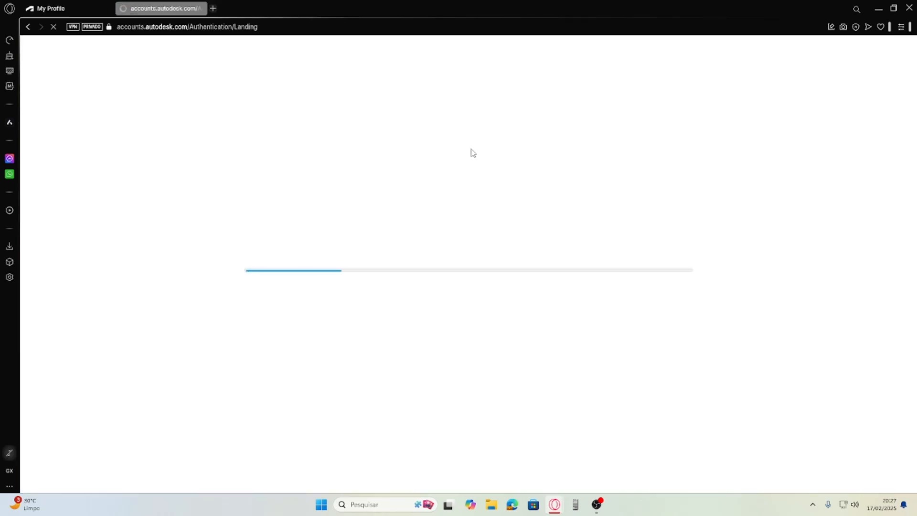
type("***************")
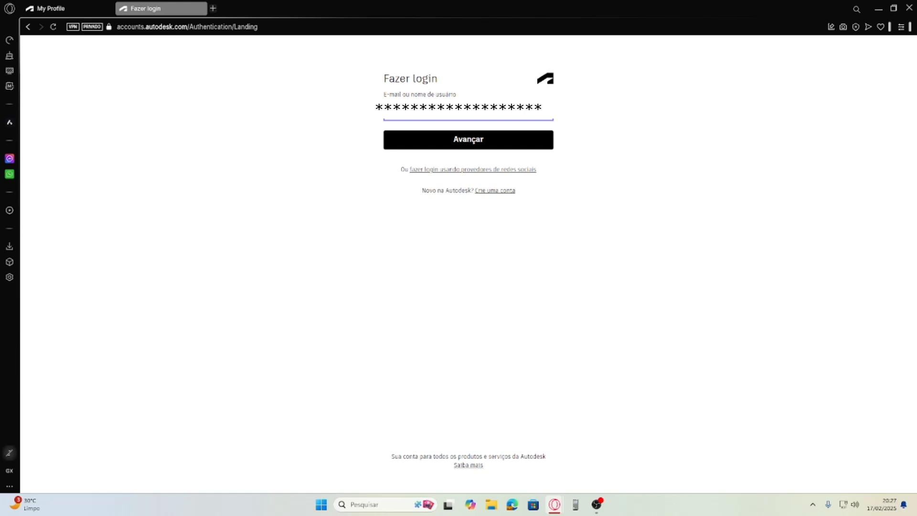
key("Return")
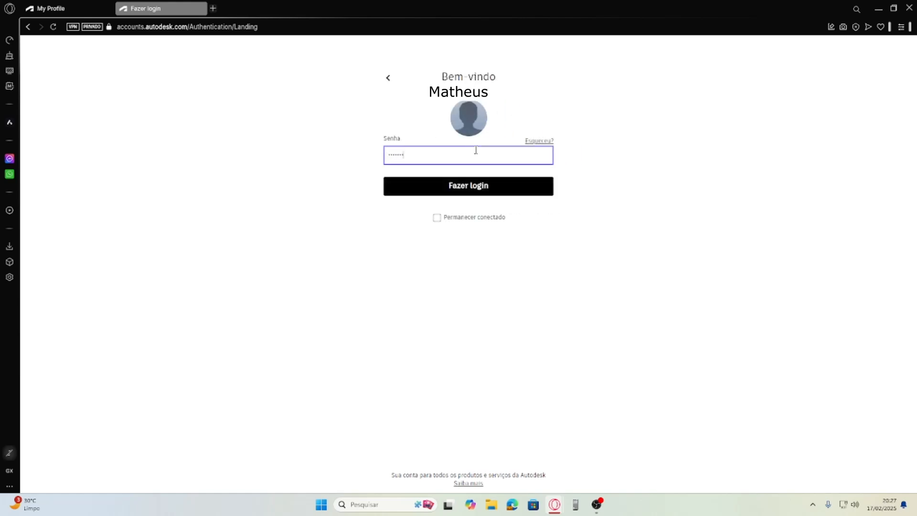
left_click(459, 219)
left_click(463, 193)
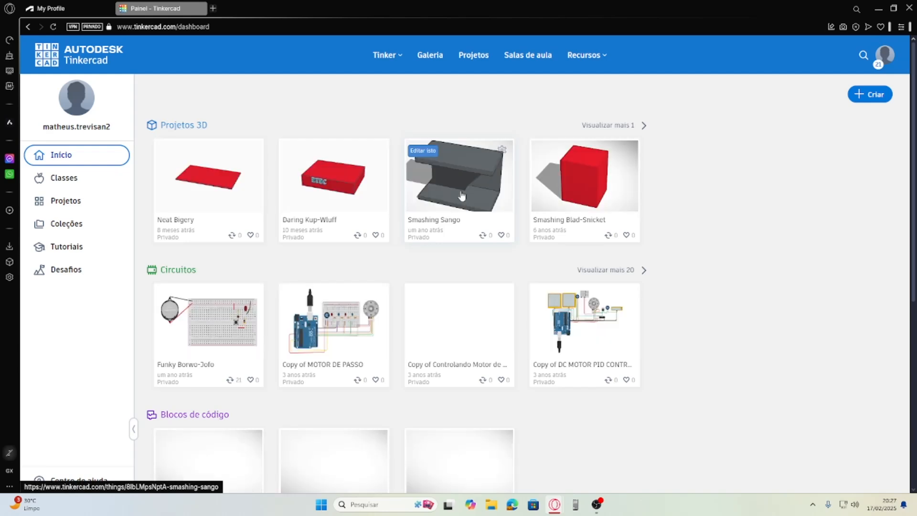
Look over the 3D projects, circuits and code blocks listed on the home dashboard.
scroll(651, 299, "down", 2)
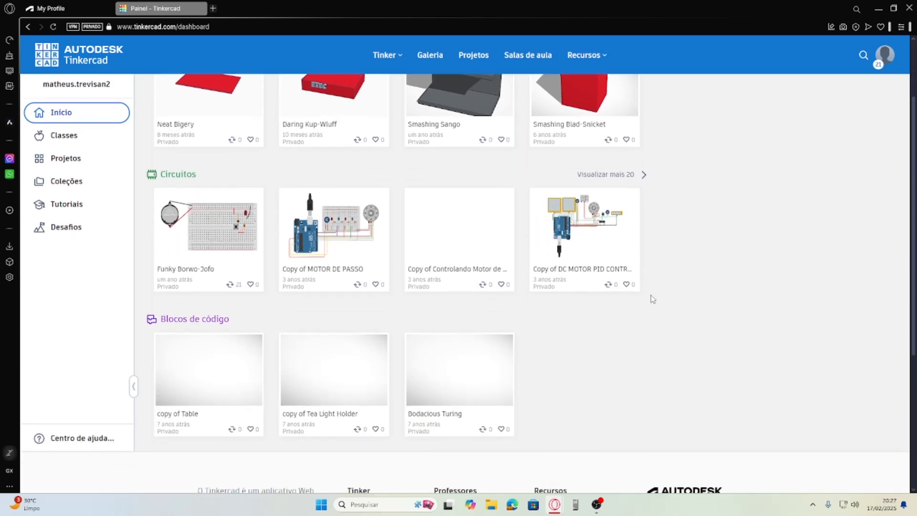
scroll(653, 299, "down", 2)
scroll(652, 298, "up", 3)
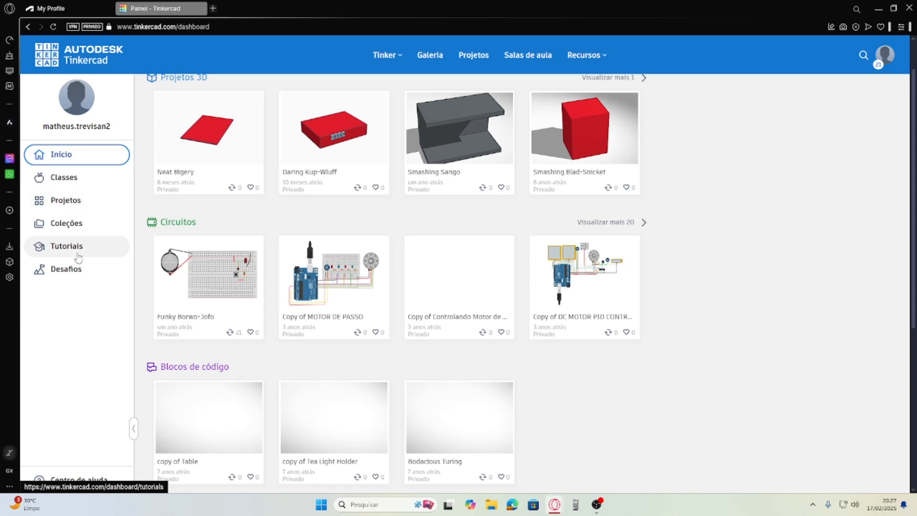
scroll(226, 302, "down", 1)
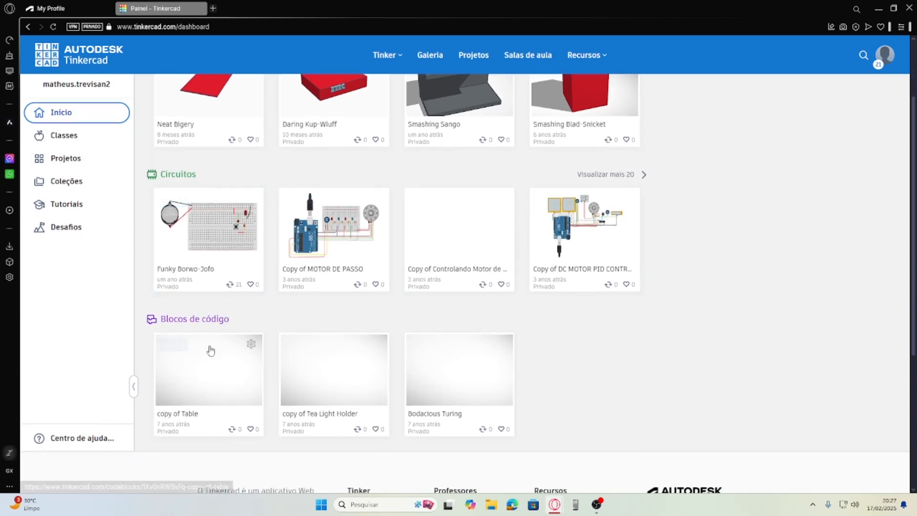
scroll(285, 344, "up", 2)
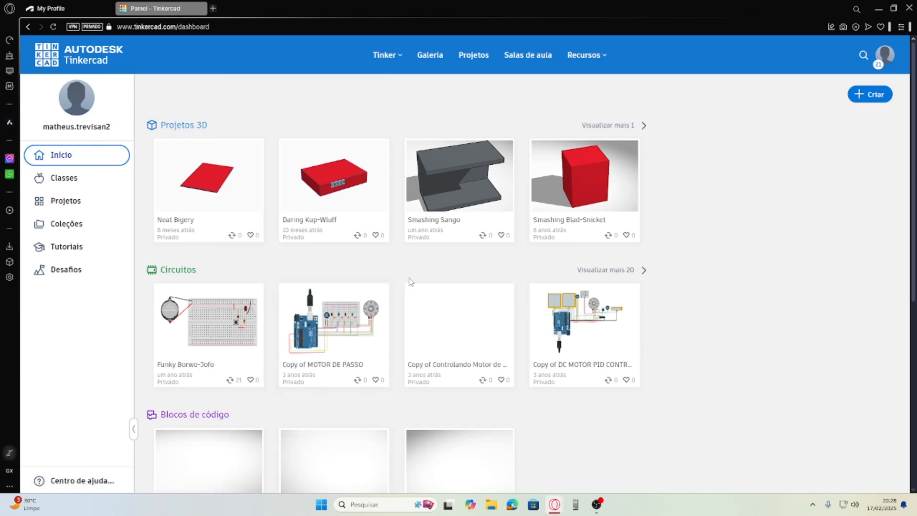
Review the class list and the 3D projects, and view the details of the Mesa banco project.
left_click(66, 181)
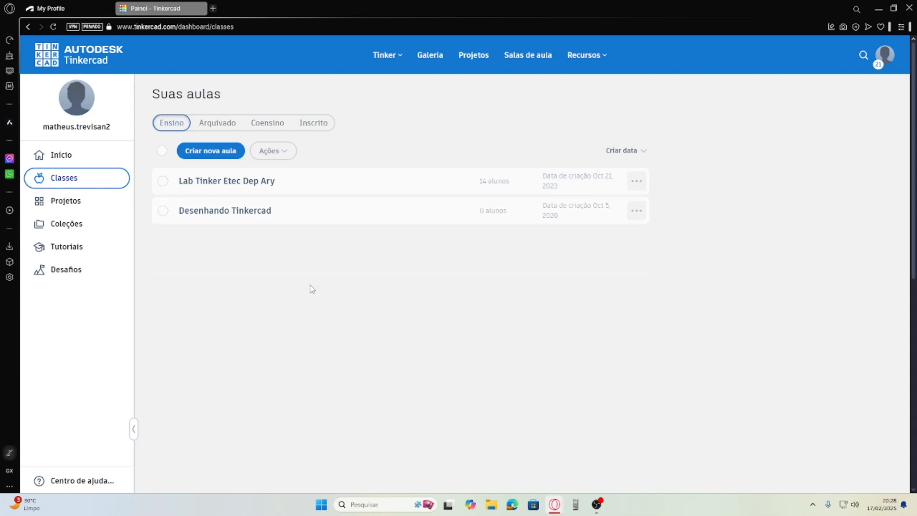
left_click(70, 204)
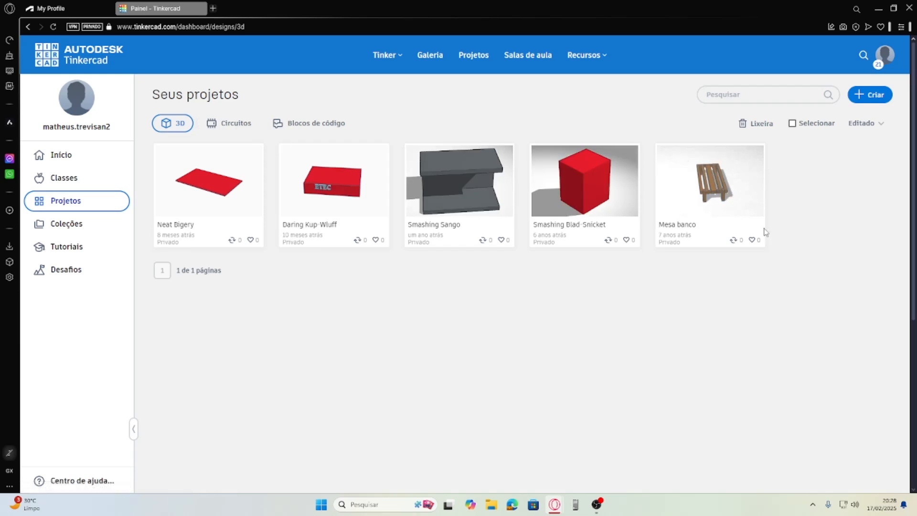
left_click(719, 199)
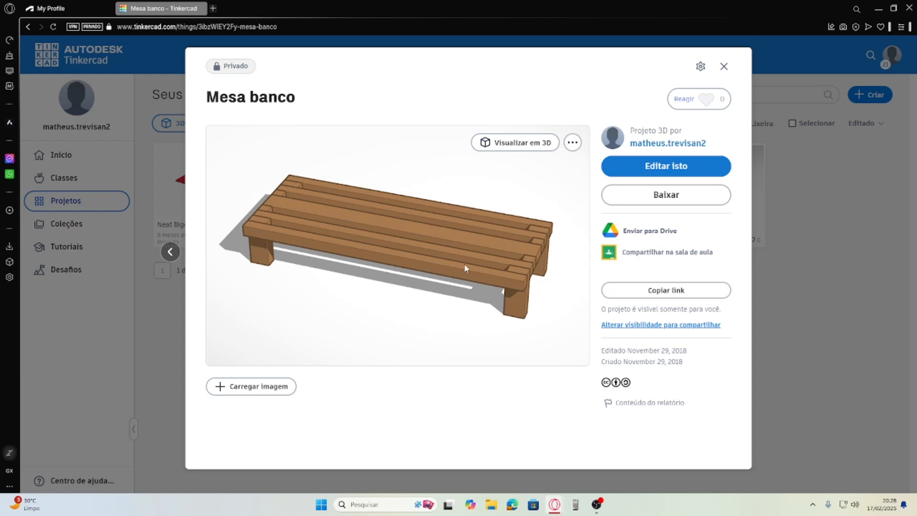
left_click(724, 67)
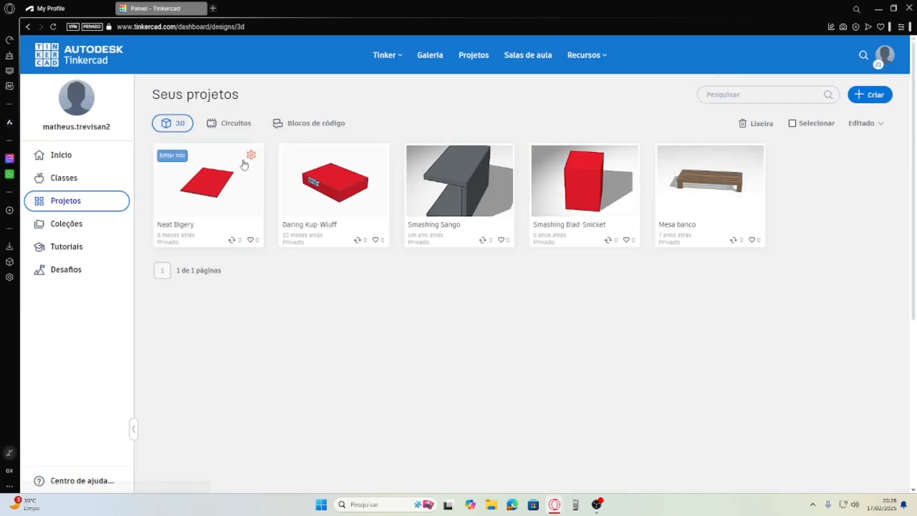
View the existing circuit projects and create a new circuit design.
left_click(236, 125)
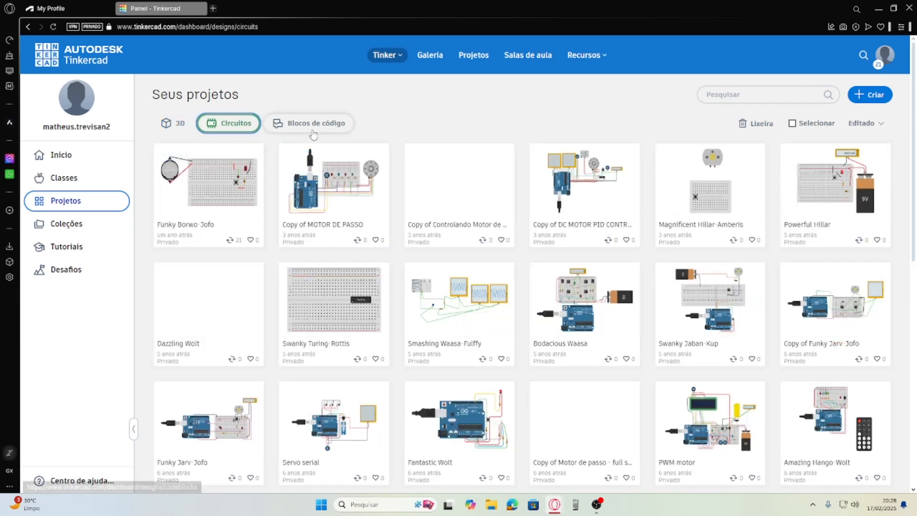
left_click(882, 95)
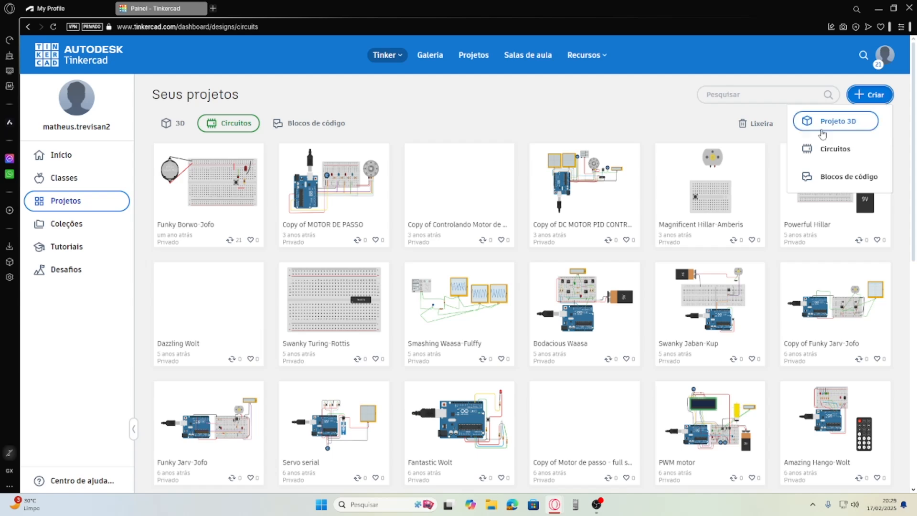
left_click(837, 150)
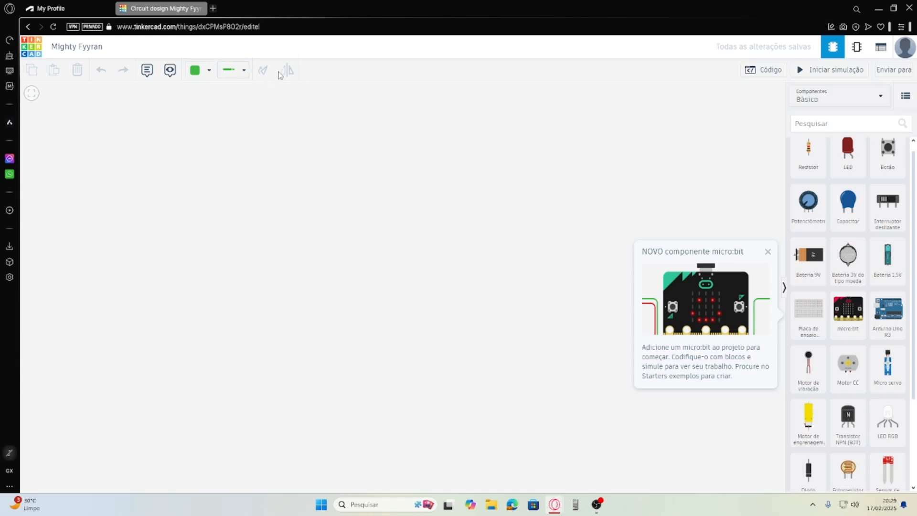
Look through the available wire colours, wire types and component categories without changing them.
left_click(205, 72)
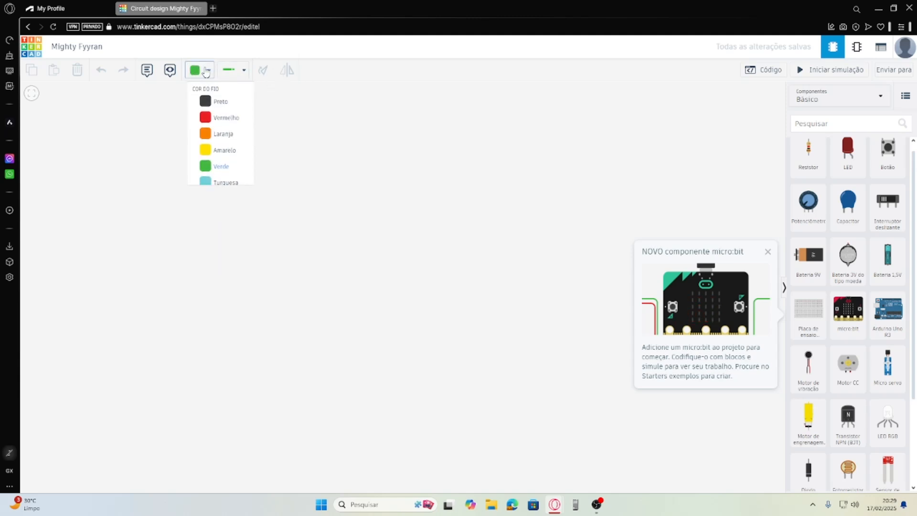
left_click(235, 70)
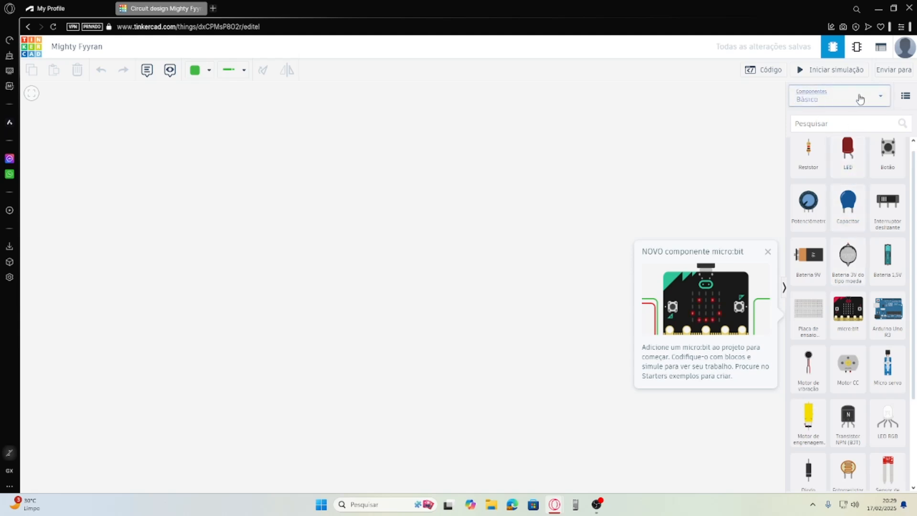
left_click(880, 98)
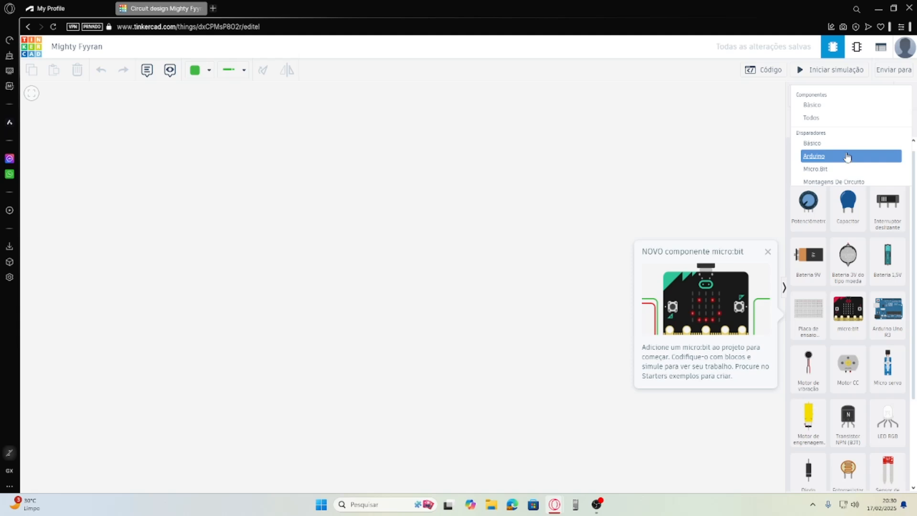
left_click(745, 137)
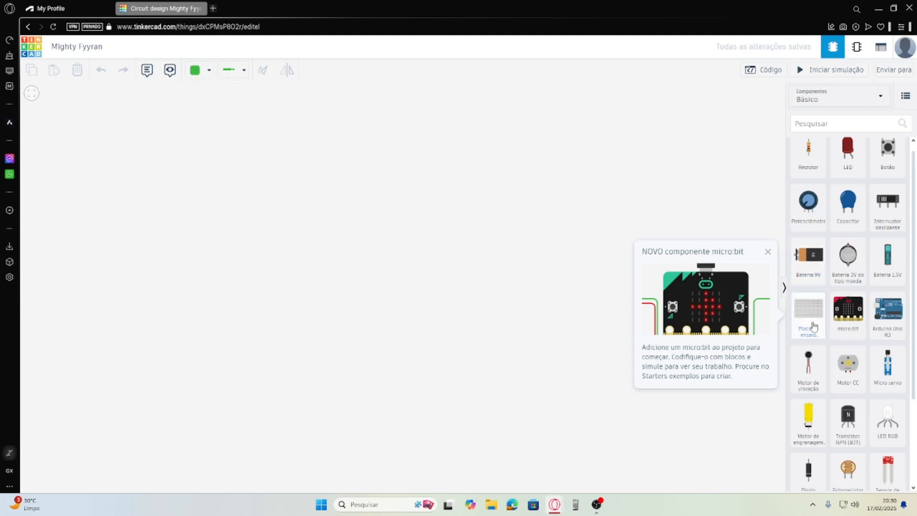
Place an Arduino Uno R3 in the middle of the workplane and name it Uno.
left_click(887, 323)
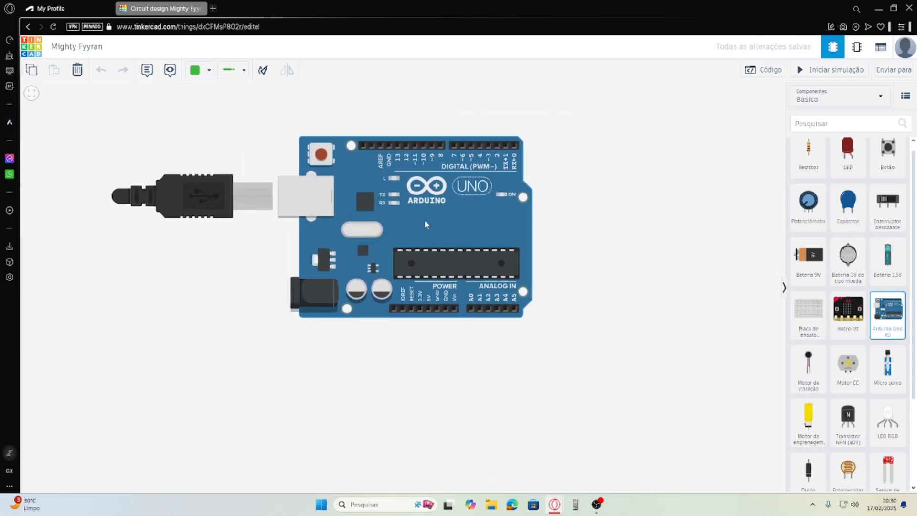
left_click(437, 218)
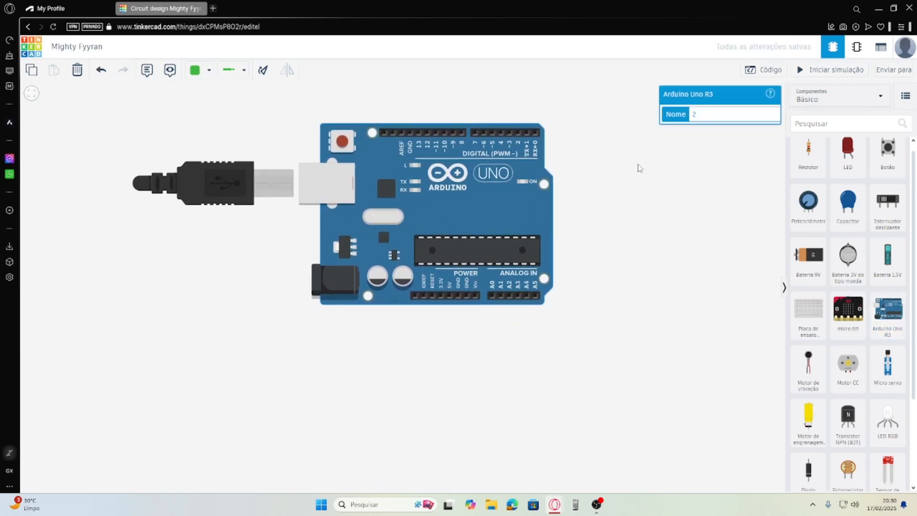
left_click(706, 111)
type("Uno")
left_click(698, 139)
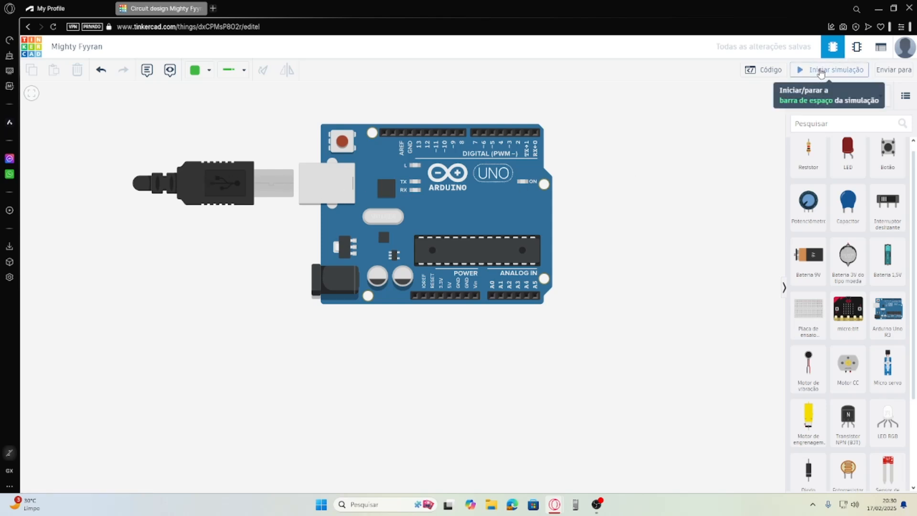
Run the simulation with only the Arduino board to watch its onboard LEDs, and stop it.
left_click(821, 72)
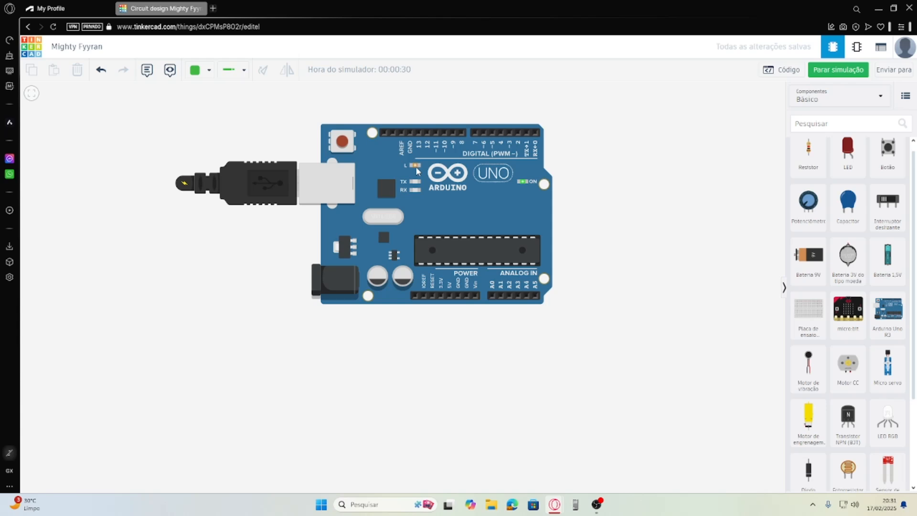
left_click(831, 71)
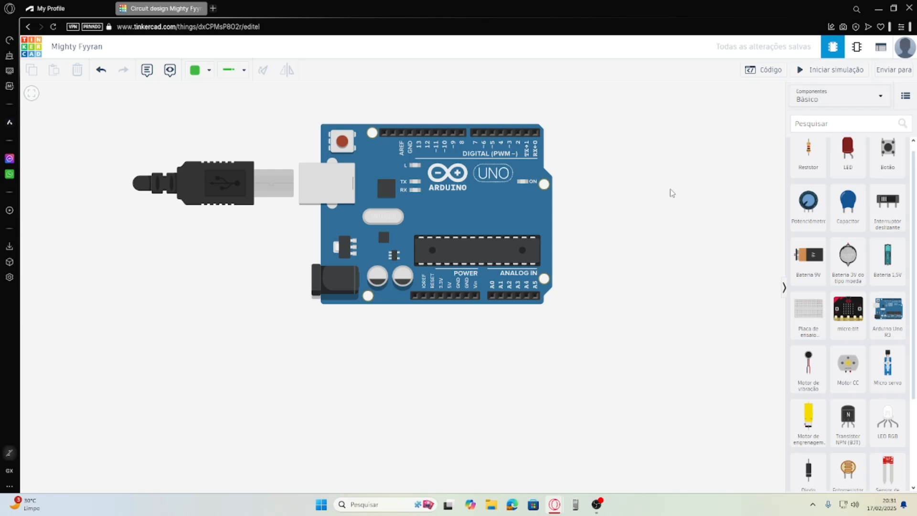
Add an LED coloured blue (Azul) to the right of the Arduino and a resistor just below it.
left_click_drag(844, 152, 640, 150)
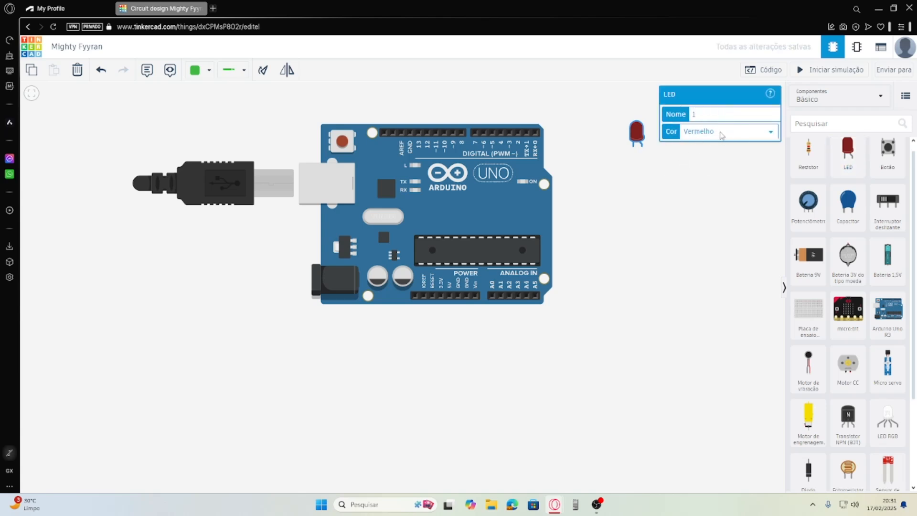
left_click(722, 135)
left_click(707, 186)
left_click(669, 205)
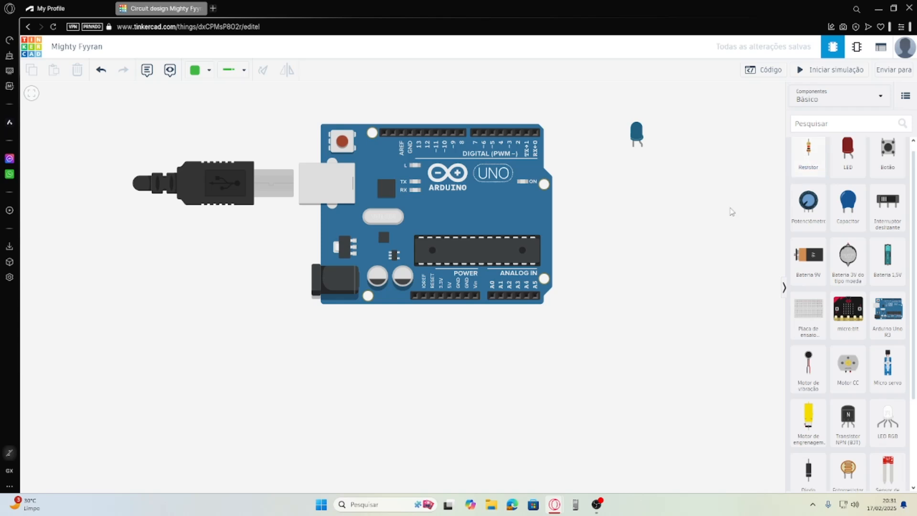
left_click_drag(807, 152, 633, 181)
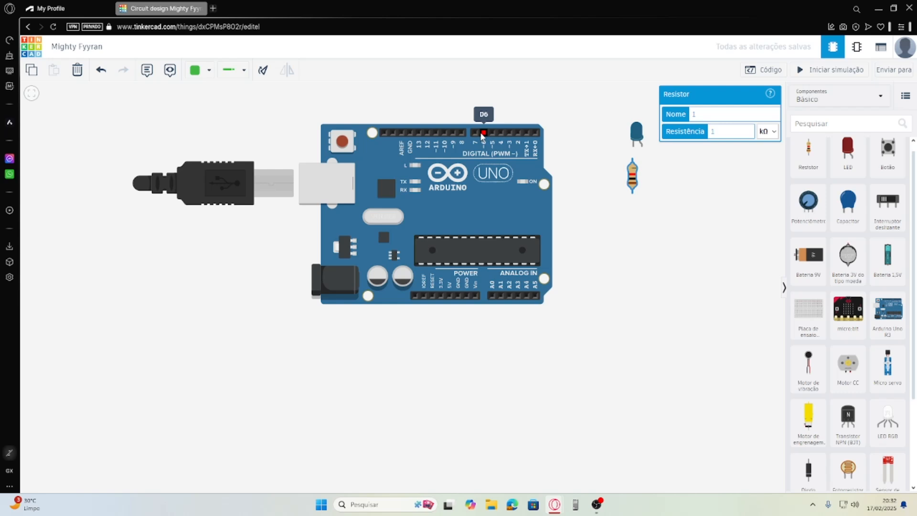
Open the calculator and switch to the Google results for "corrente led azul" to compare the Mundo da Elétrica and Shopee LED voltage and current tables.
left_click(638, 136)
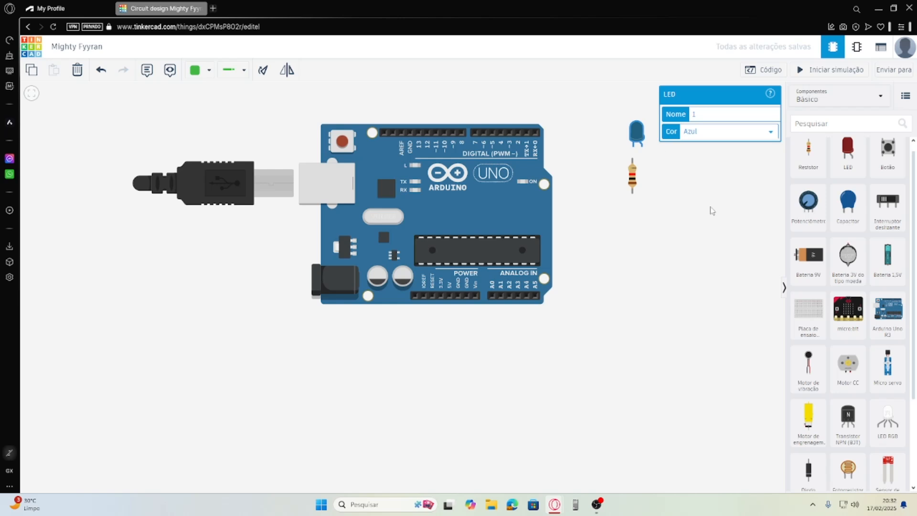
left_click(632, 177)
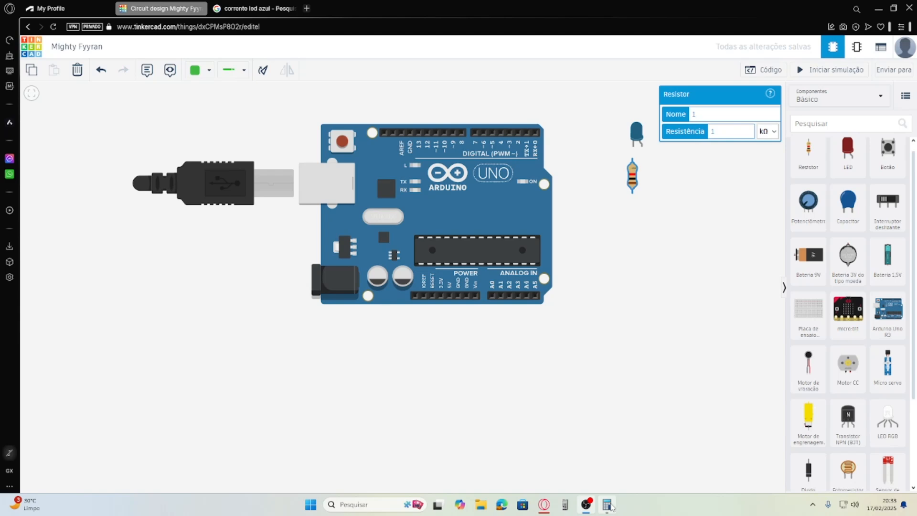
left_click(607, 505)
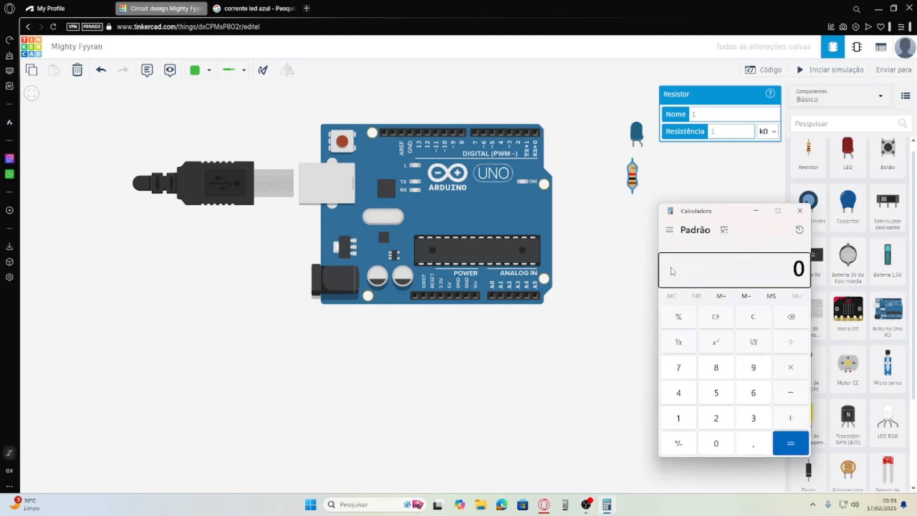
left_click(253, 10)
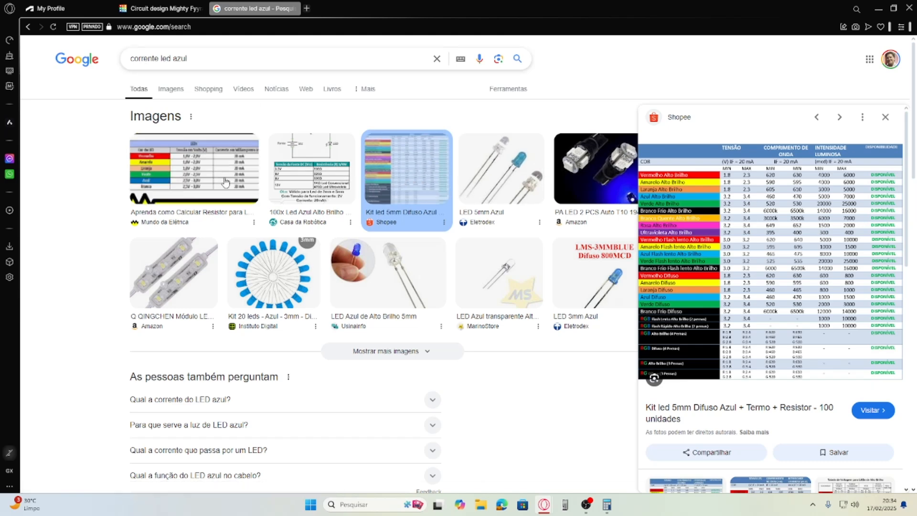
left_click(196, 178)
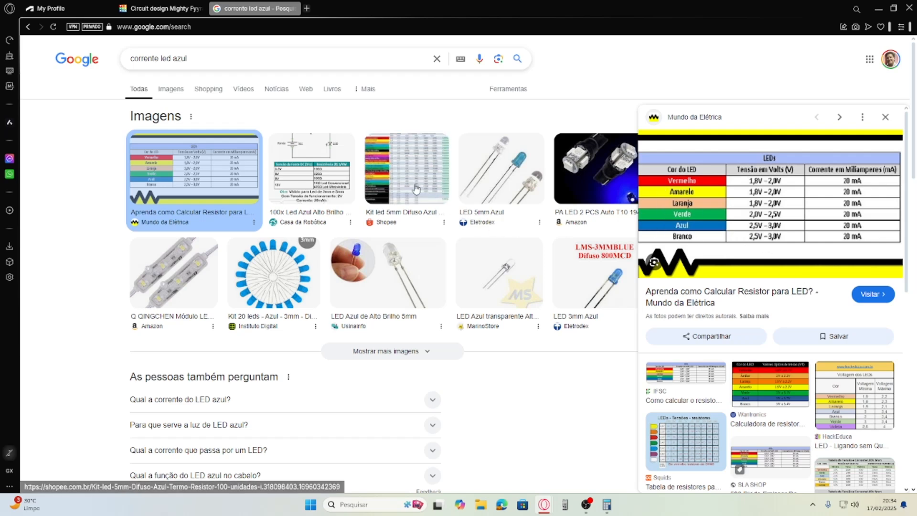
left_click(406, 168)
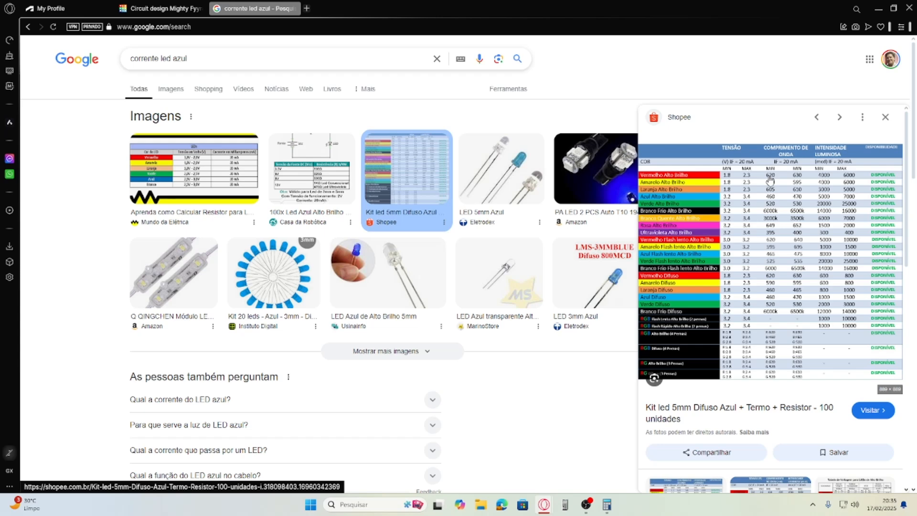
Return to the Tinkercad circuit and calculate 5 − 3 in the calculator, clearing the entry at the end.
left_click(160, 9)
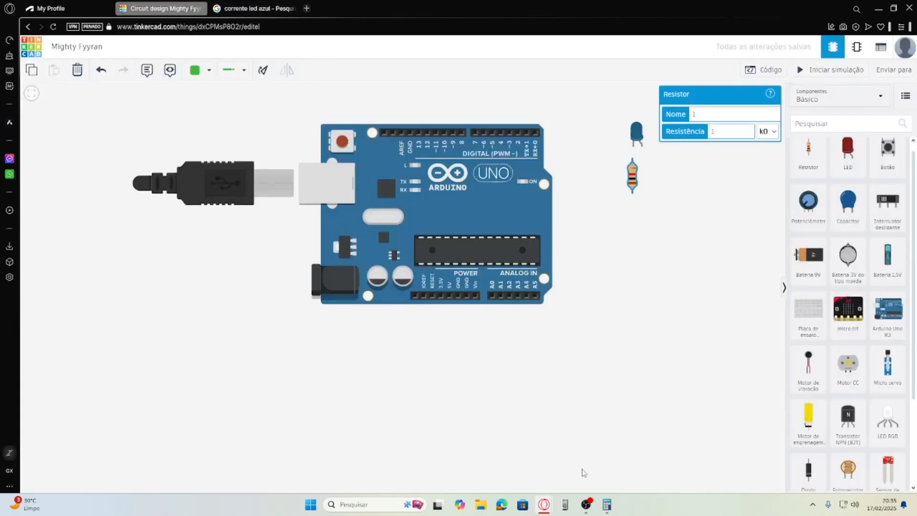
left_click(607, 505)
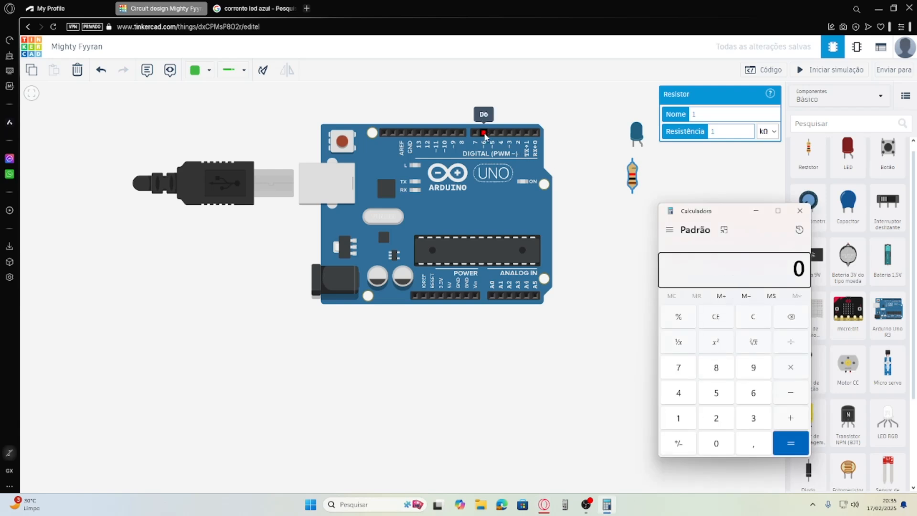
left_click(716, 394)
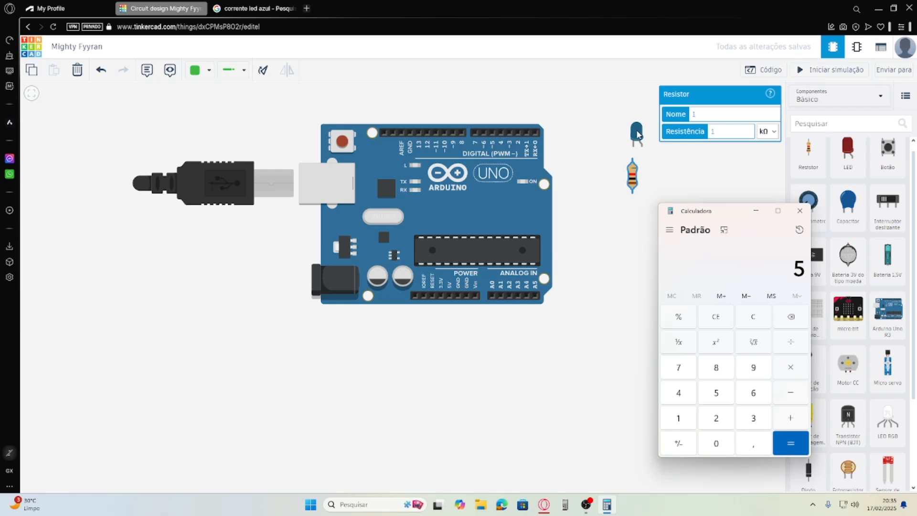
left_click(753, 419)
left_click(792, 317)
left_click(788, 394)
left_click(756, 419)
left_click(790, 445)
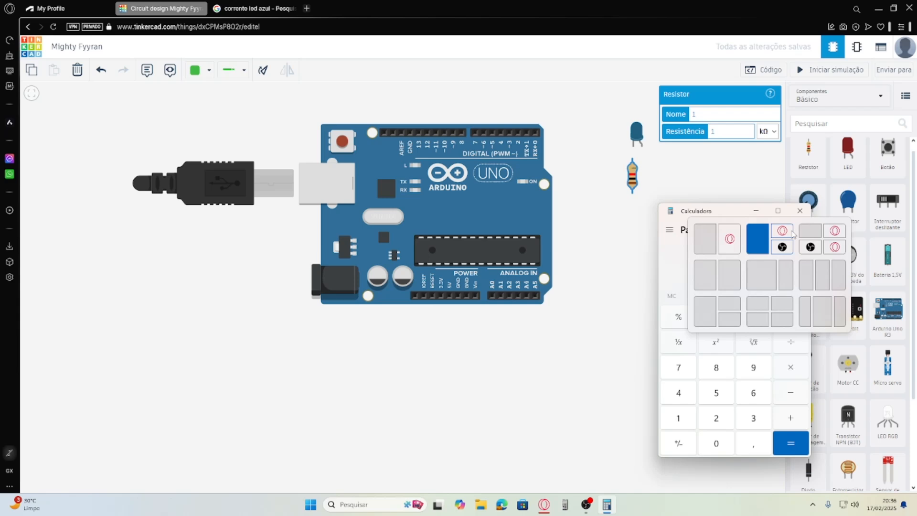
left_click(750, 319)
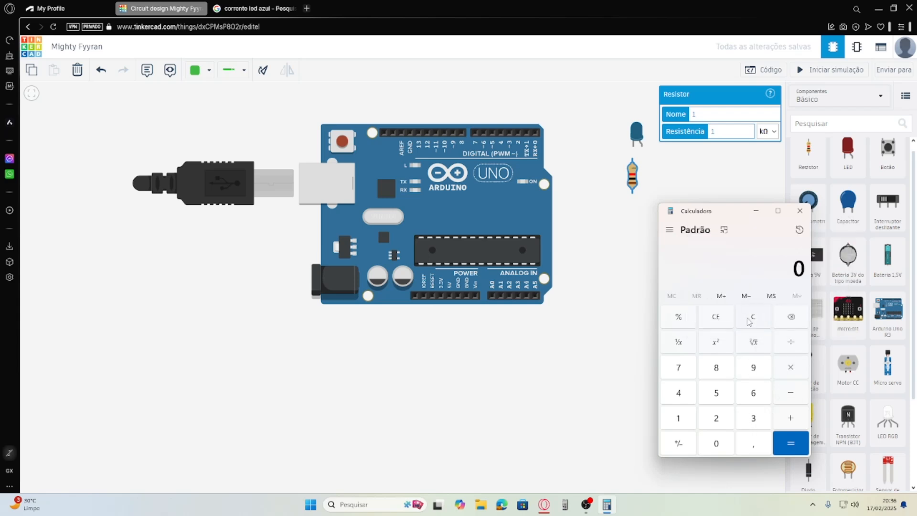
Calculate 20 ÷ 2 in the calculator and clear it.
left_click(721, 417)
left_click(718, 448)
left_click(791, 343)
left_click(719, 420)
left_click(792, 446)
left_click(752, 321)
Calculate 20.000 ÷ 2 in the calculator and go back to the circuit with nothing selected.
left_click(715, 420)
left_click(717, 443)
left_click(717, 443)
left_click(717, 443)
left_click(717, 444)
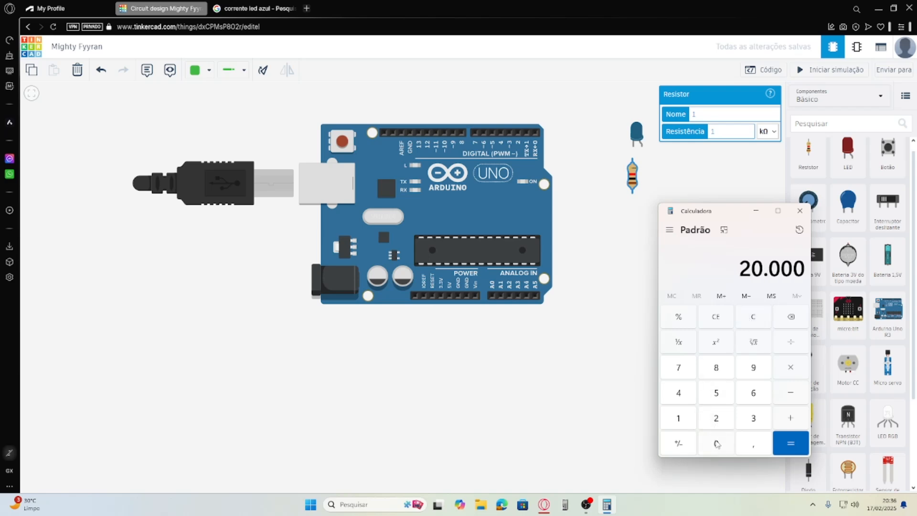
left_click(792, 344)
left_click(717, 423)
left_click(799, 448)
left_click(671, 172)
left_click(672, 172)
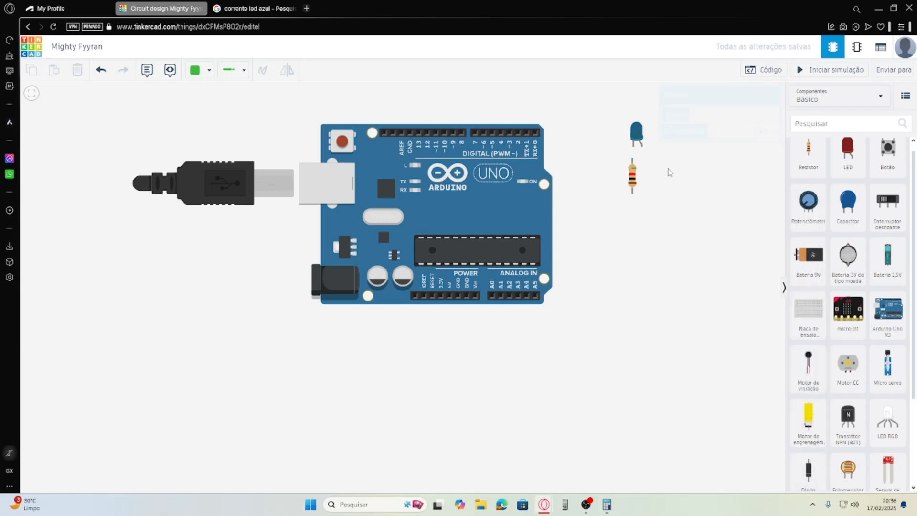
Connect the LED's cathode to the resistor's upper terminal with a normal wire coloured black (Preto).
left_click(633, 147)
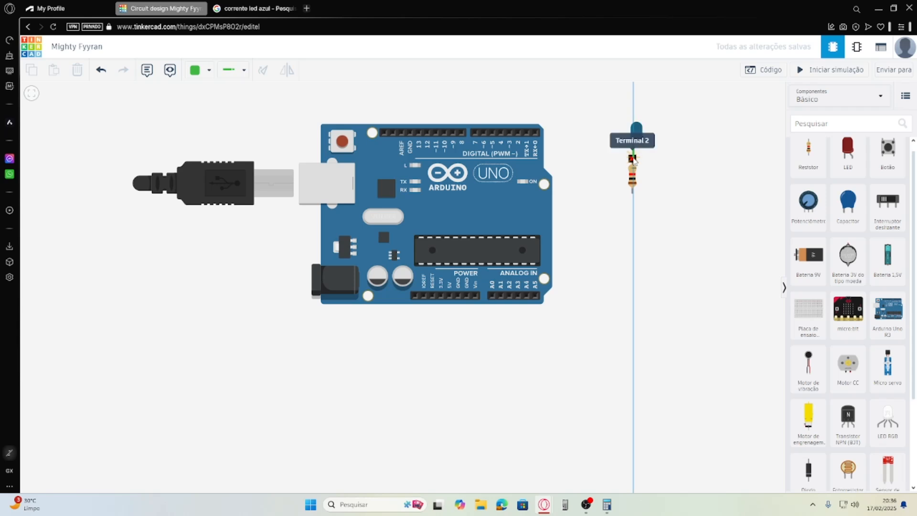
left_click(633, 164)
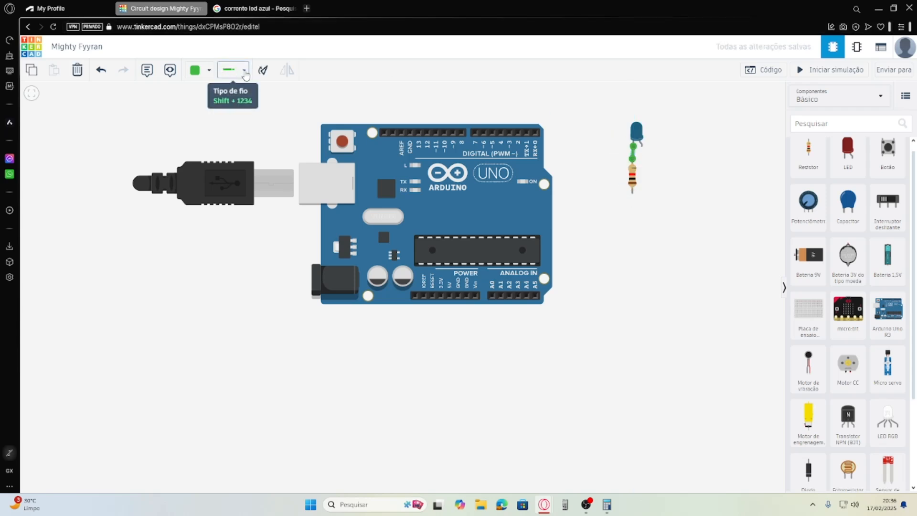
left_click(245, 73)
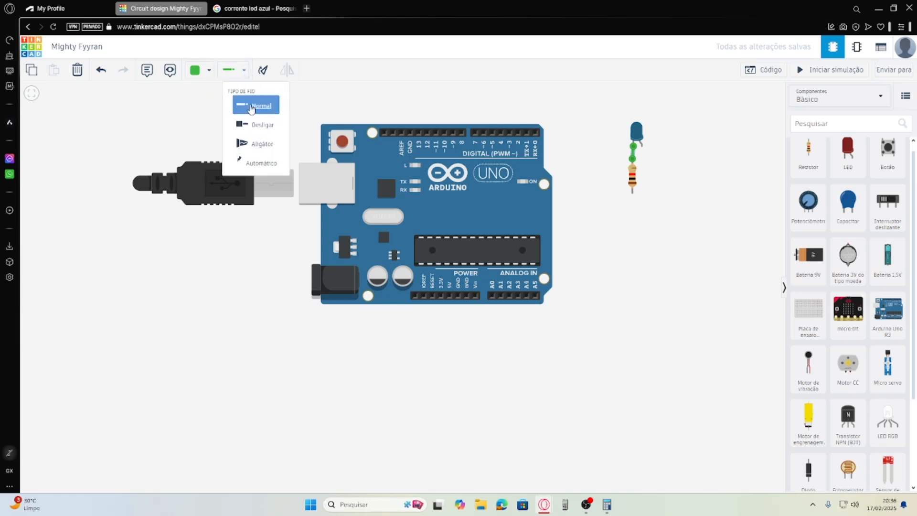
left_click(200, 74)
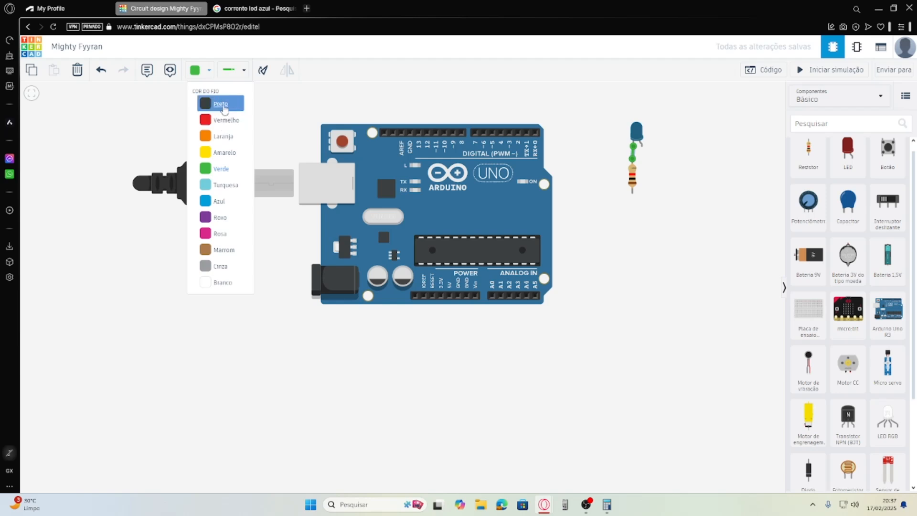
left_click(222, 105)
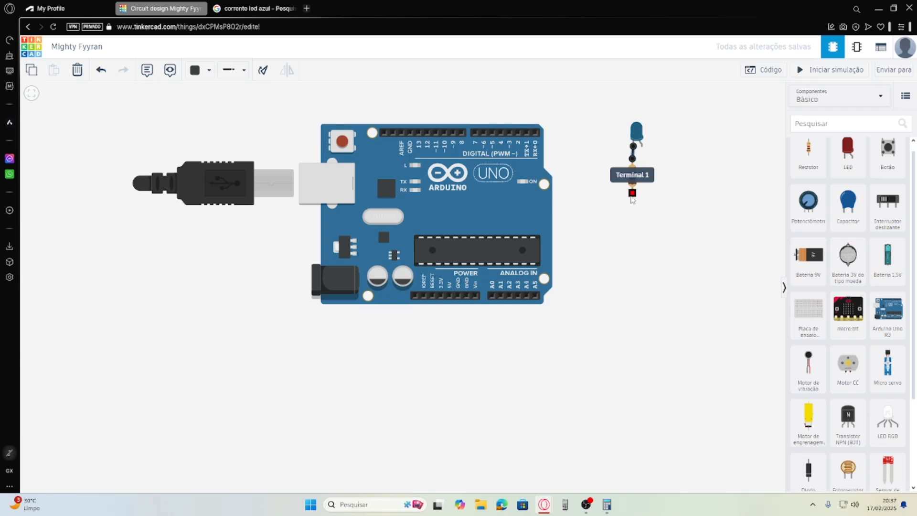
left_click(618, 206)
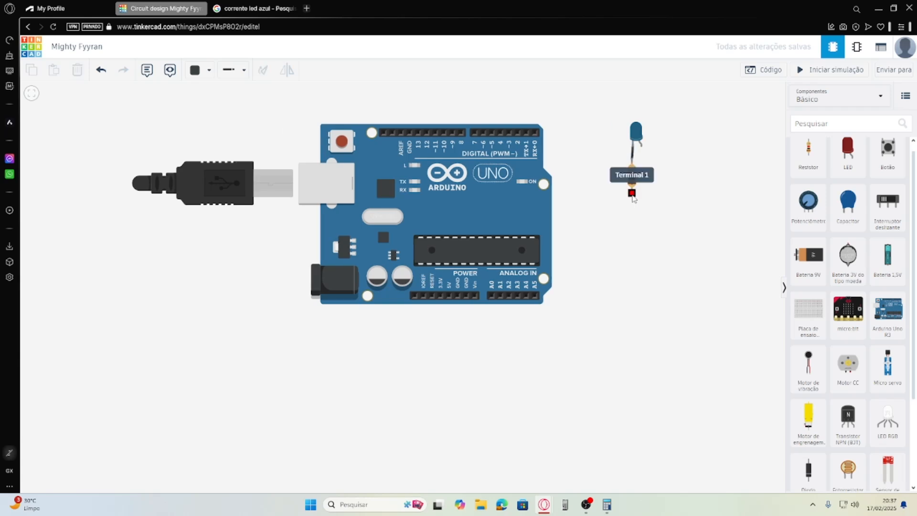
Route a black wire from the resistor's lower terminal below the board to the Arduino's power-side GND pin, straightening its final bend.
left_click(632, 194)
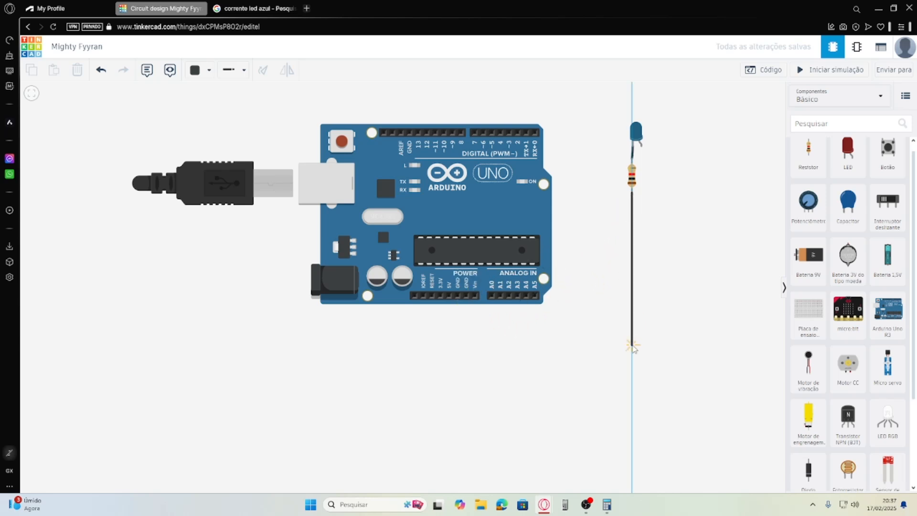
left_click(629, 345)
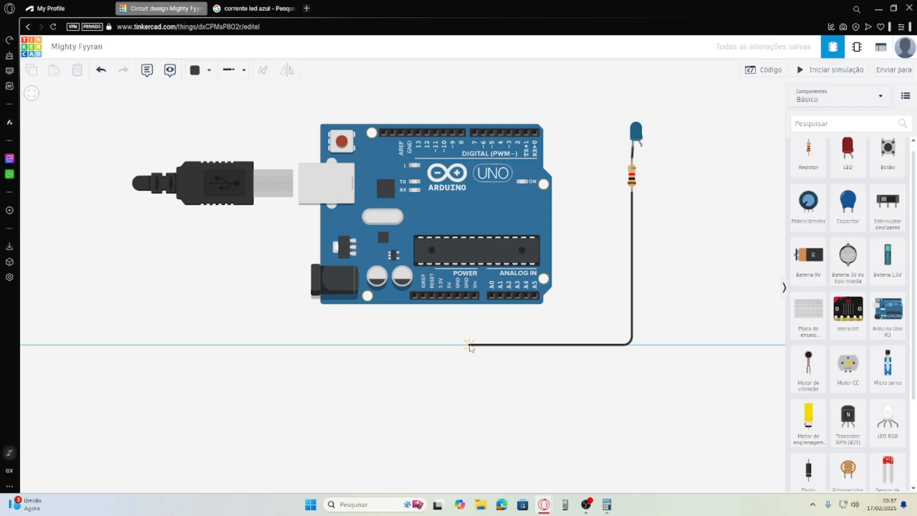
left_click(470, 345)
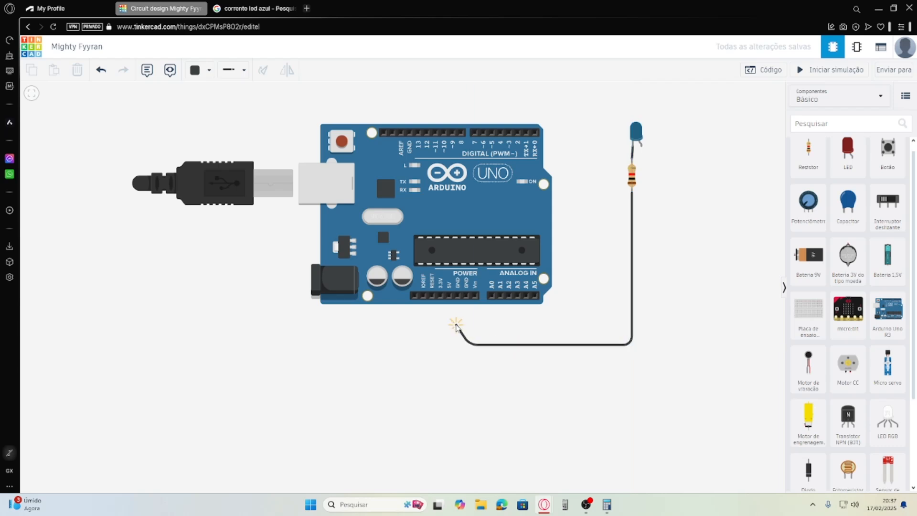
left_click(466, 296)
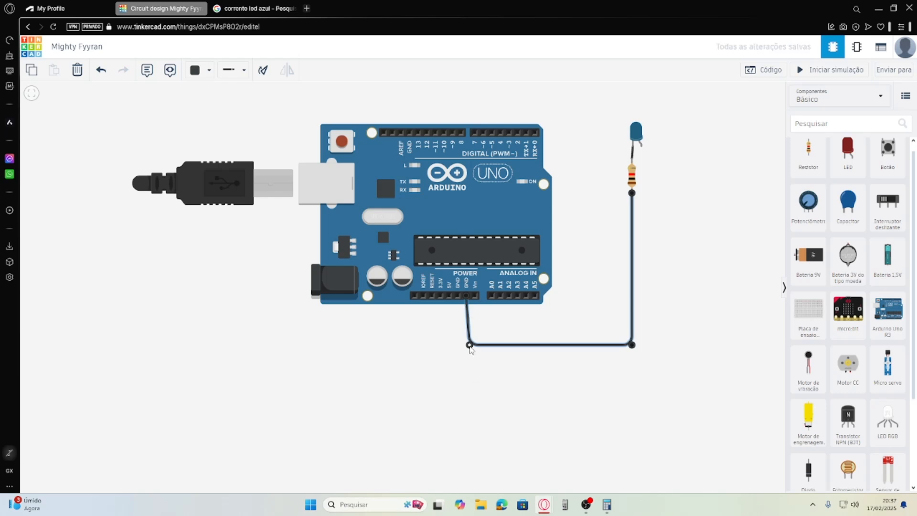
left_click_drag(471, 346, 466, 345)
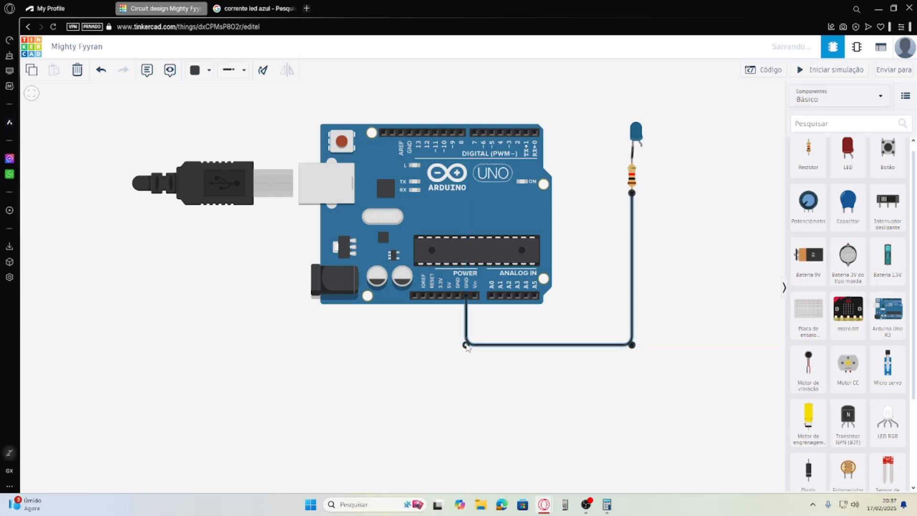
Align the LED's cathode above the resistor and route a red (Vermelho) wire from digital pin 3 to the LED's anode with straight bends.
left_click(632, 128)
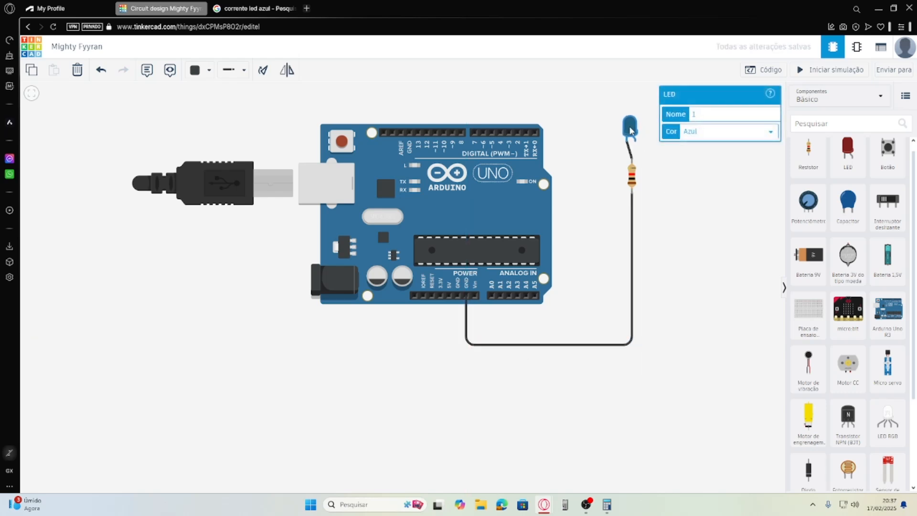
left_click(199, 70)
left_click(210, 120)
left_click(661, 171)
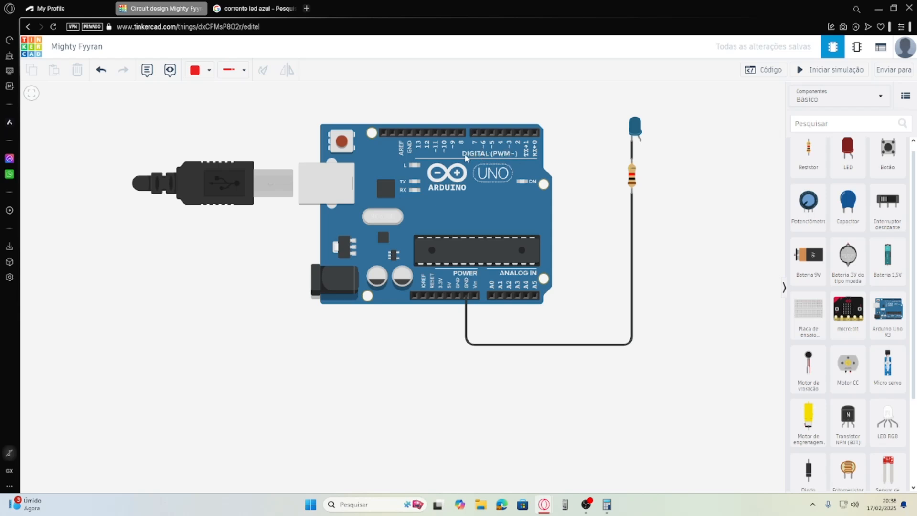
left_click(509, 134)
left_click(510, 103)
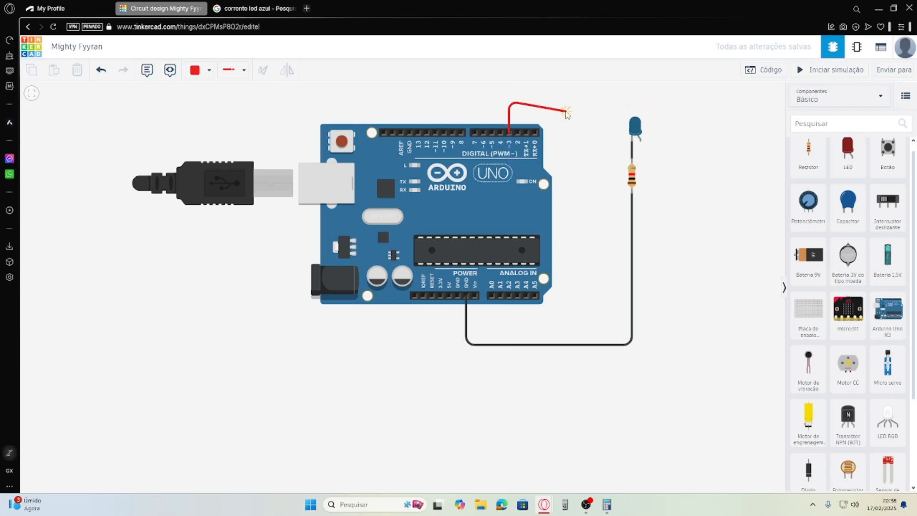
left_click(570, 101)
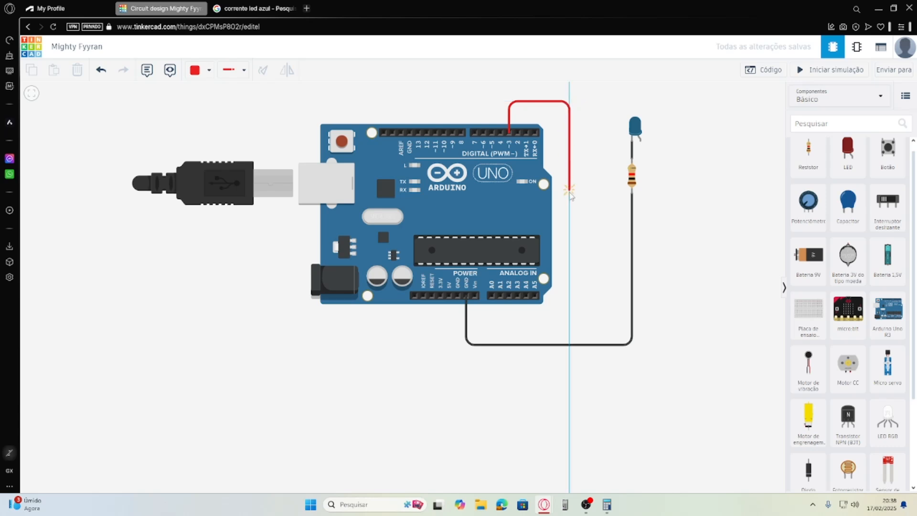
left_click(572, 231)
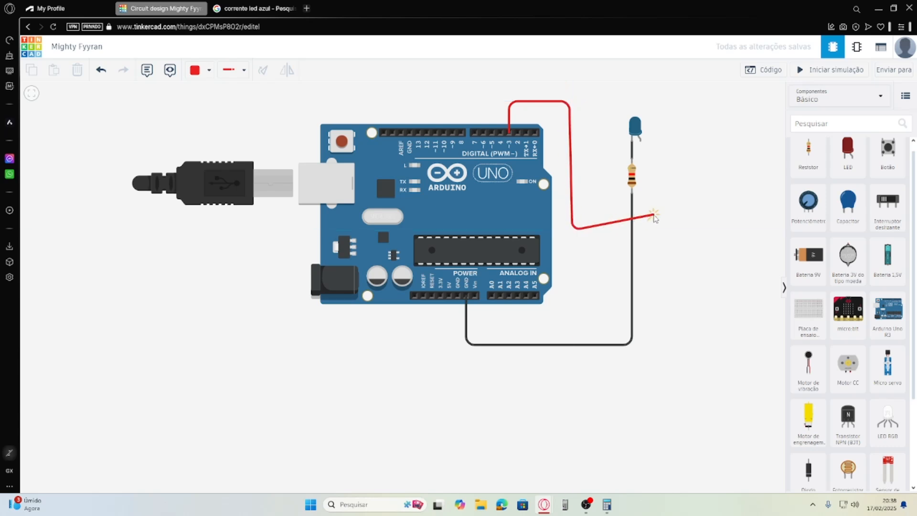
left_click(658, 230)
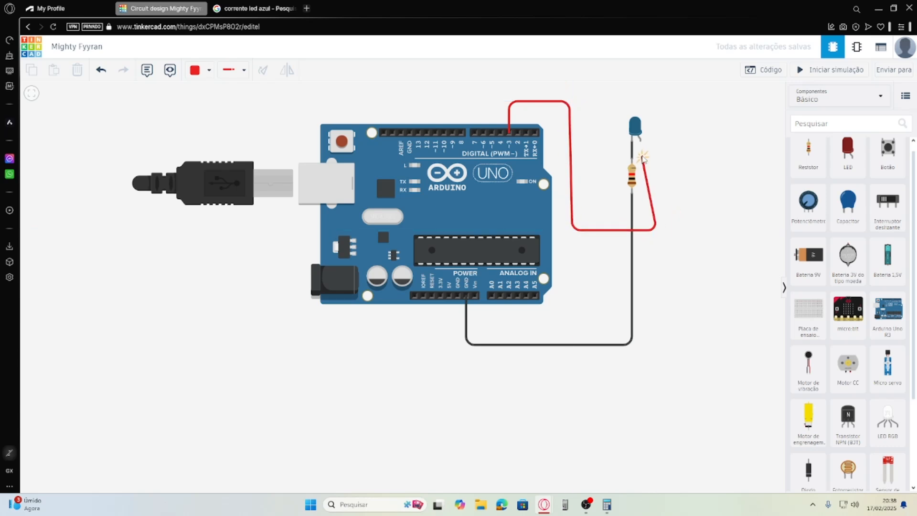
left_click(640, 141)
left_click_drag(657, 230, 641, 231)
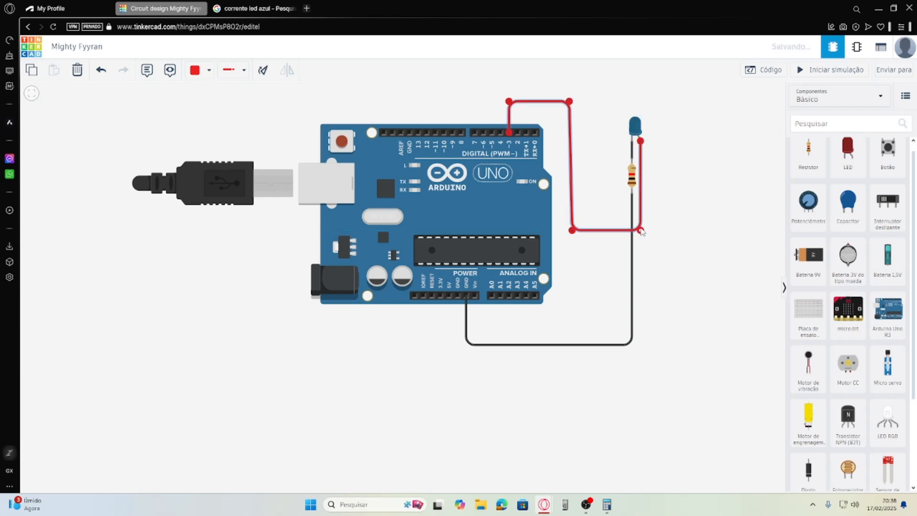
Mirror the LED, shift it slightly left, and realign the red wire's lower bend beneath its anode.
left_click(638, 131)
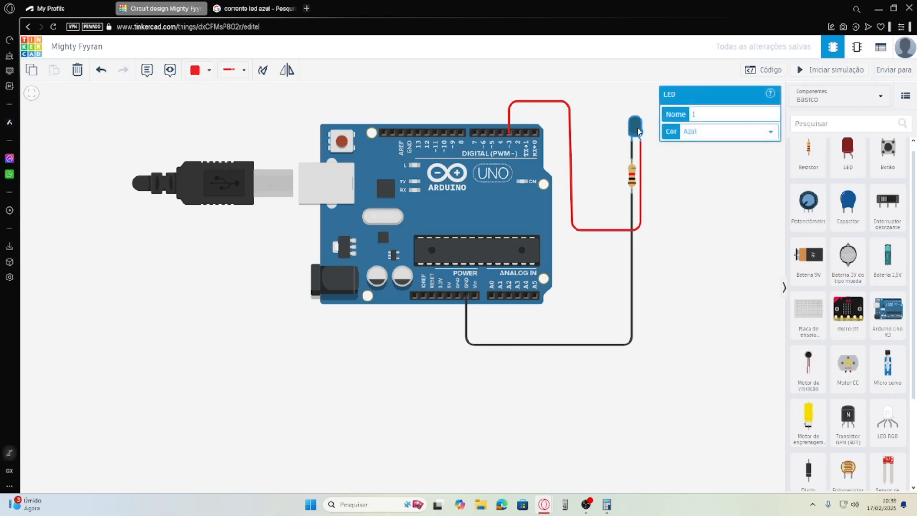
left_click(287, 71)
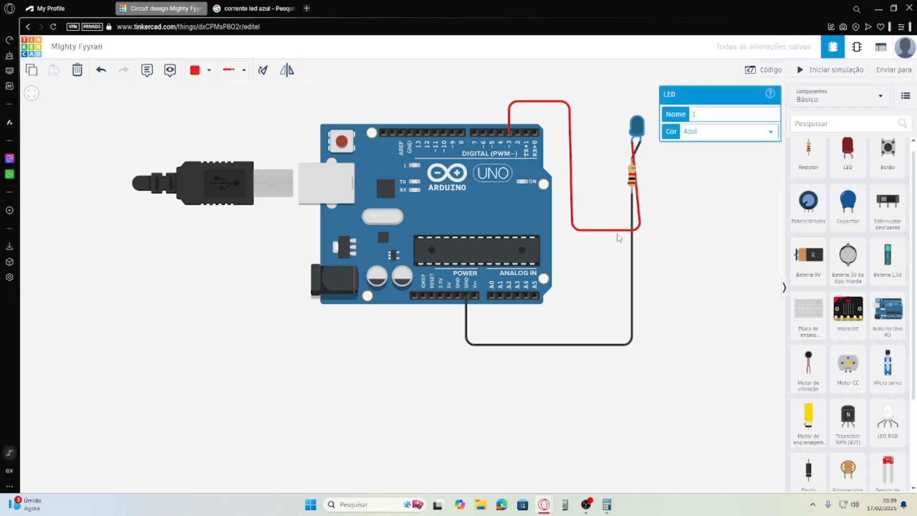
left_click(641, 231)
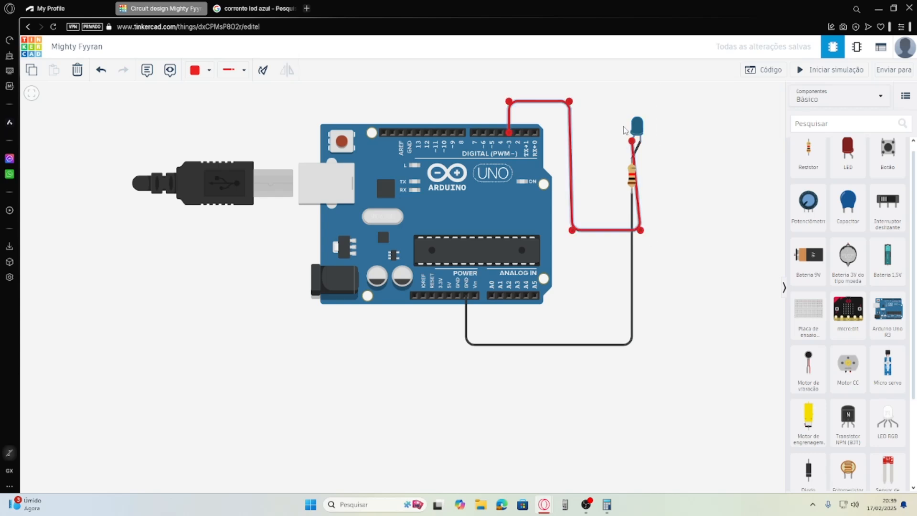
left_click_drag(638, 128, 627, 127)
left_click_drag(640, 229, 624, 230)
left_click(664, 230)
left_click(627, 125)
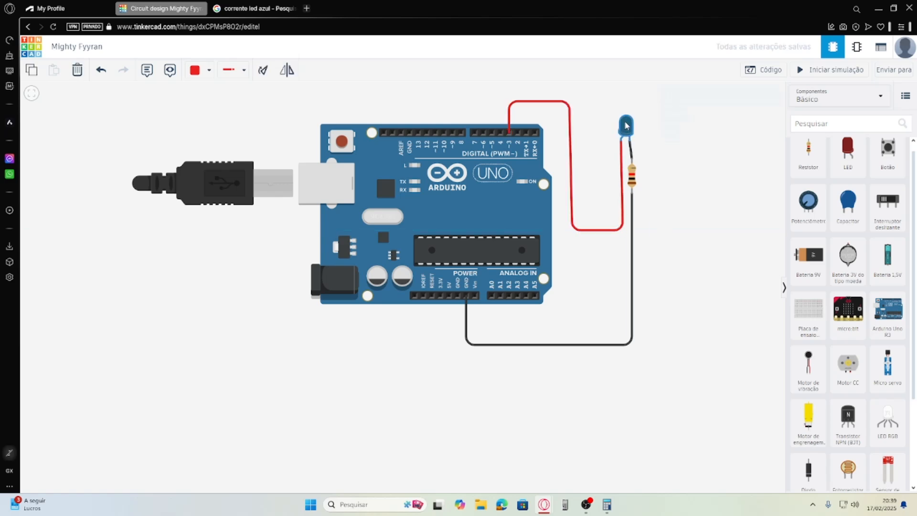
left_click(683, 232)
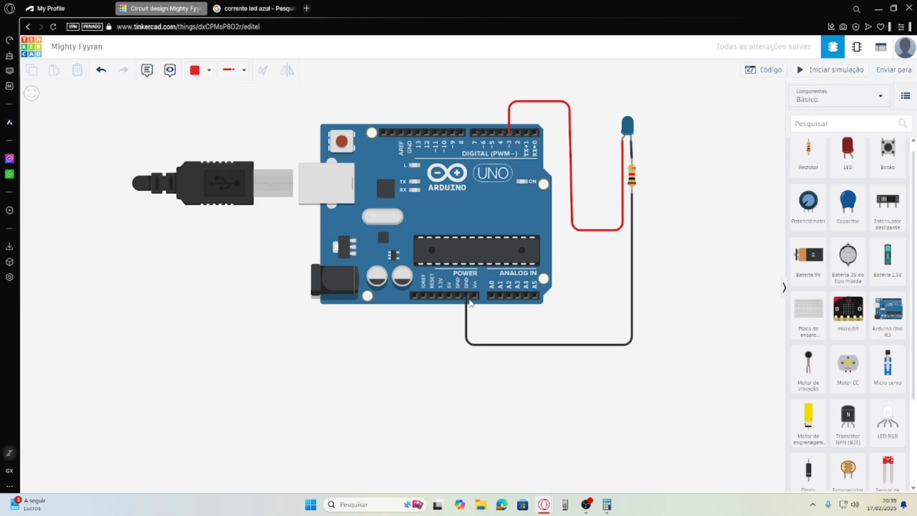
Open the code editor for the Arduino and view the editing modes, keeping Blocos.
left_click(778, 77)
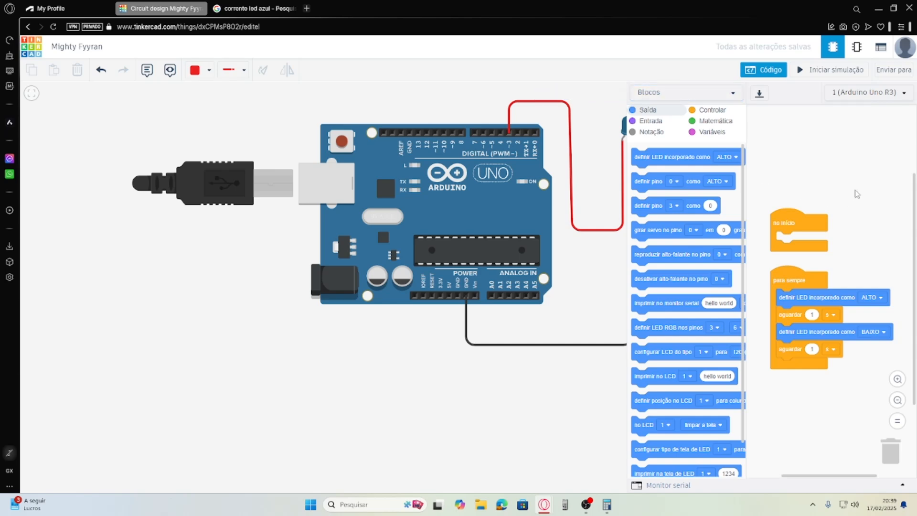
left_click(675, 94)
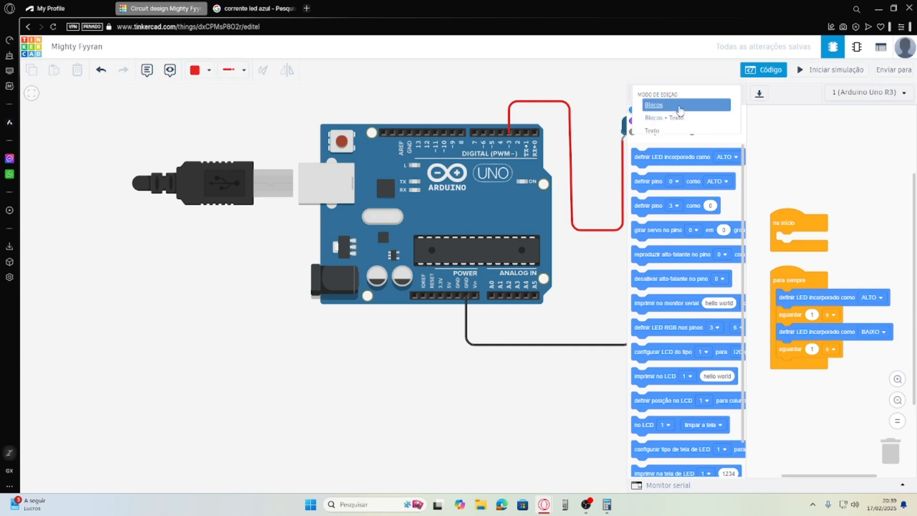
left_click(802, 161)
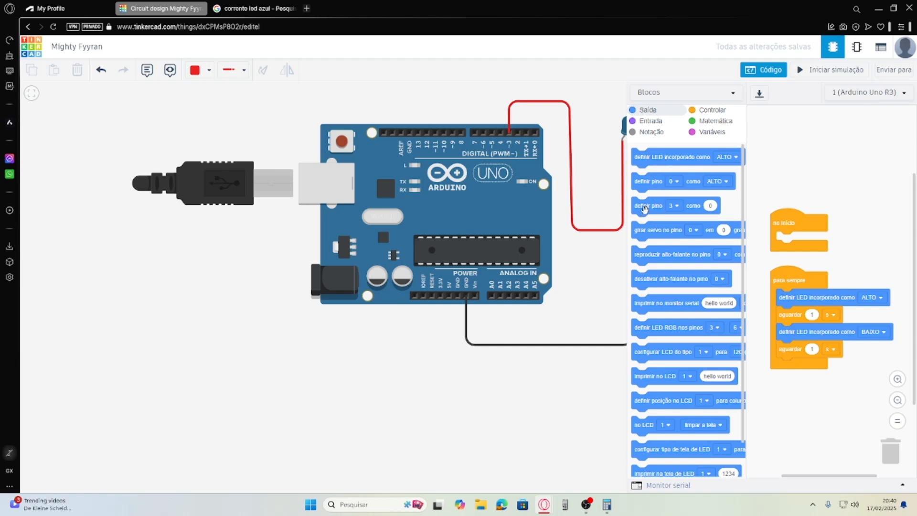
Add a "definir pino 3 como 0" block to the "para sempre" loop, directly after the built-in LED ALTO block.
left_click_drag(644, 209, 794, 351)
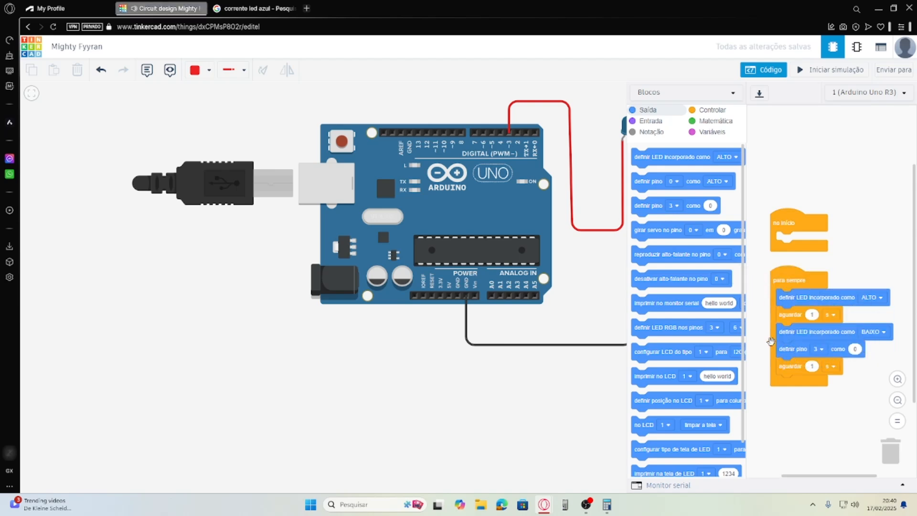
left_click_drag(784, 352, 807, 442)
left_click_drag(804, 402, 788, 314)
left_click_drag(812, 450, 791, 366)
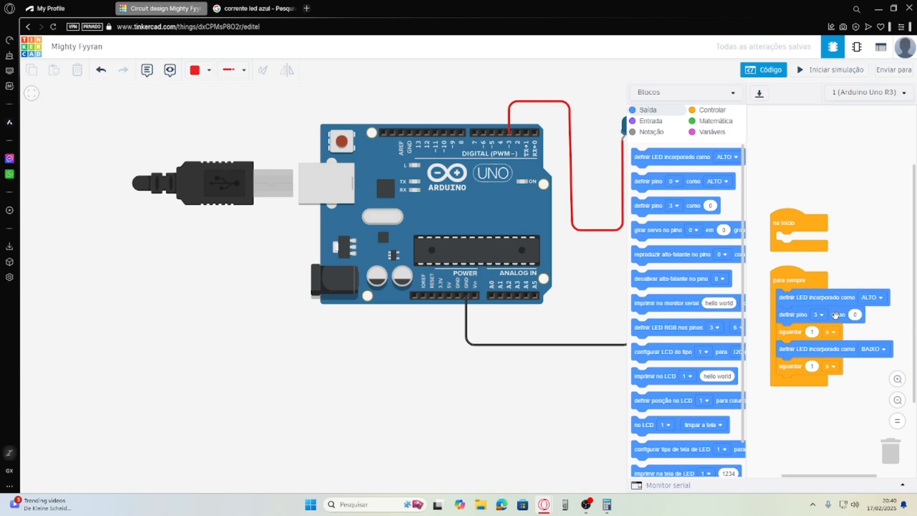
Add a second "definir pino 3" block directly after the built-in LED BAIXO block and set its value to 1.
left_click_drag(644, 211, 785, 367)
left_click_drag(796, 402, 795, 373)
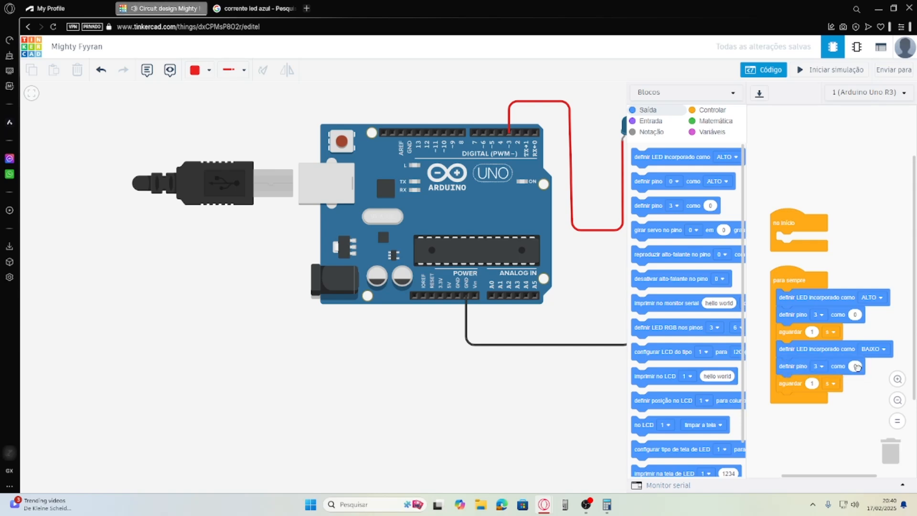
type("1")
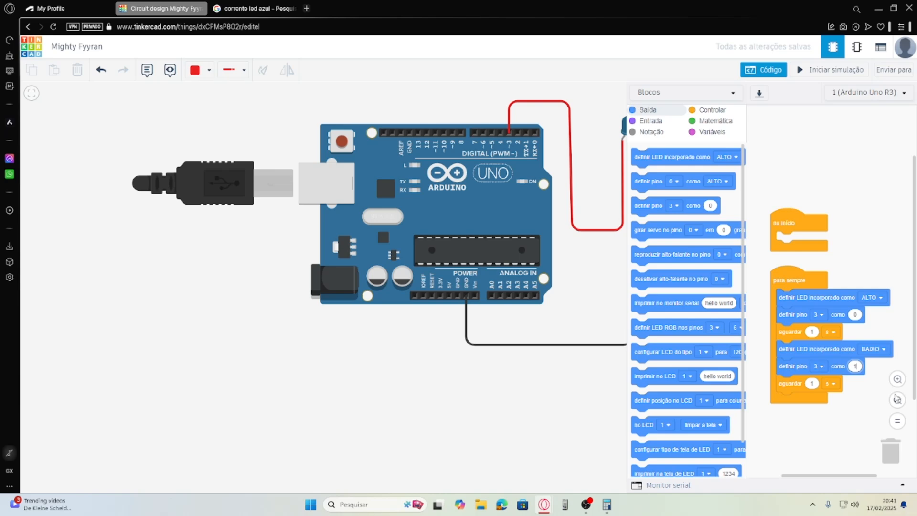
left_click(855, 314)
left_click(858, 415)
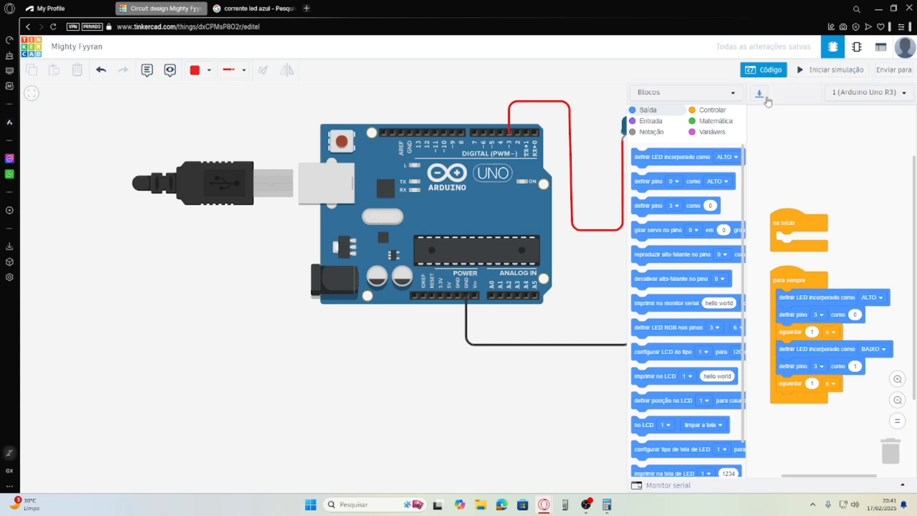
Close the code editor, run the circuit simulation to observe the LED, and stop it.
left_click(764, 72)
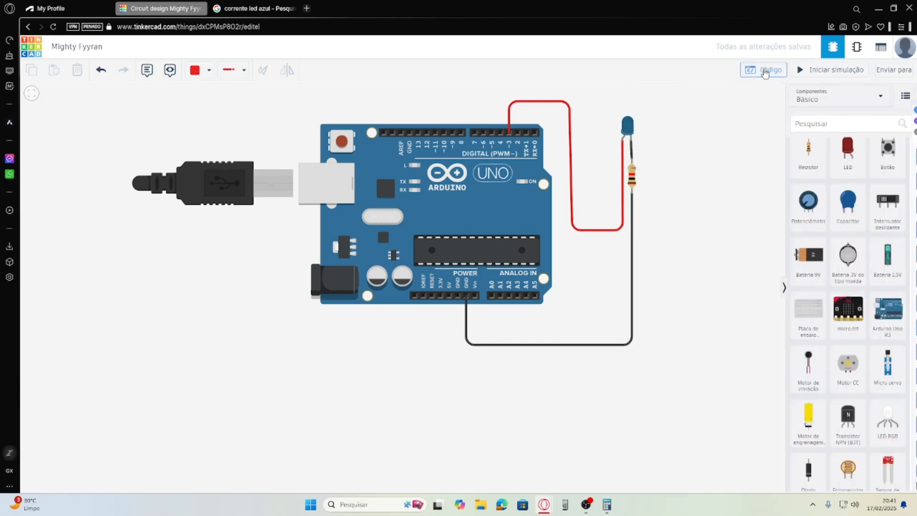
left_click(823, 72)
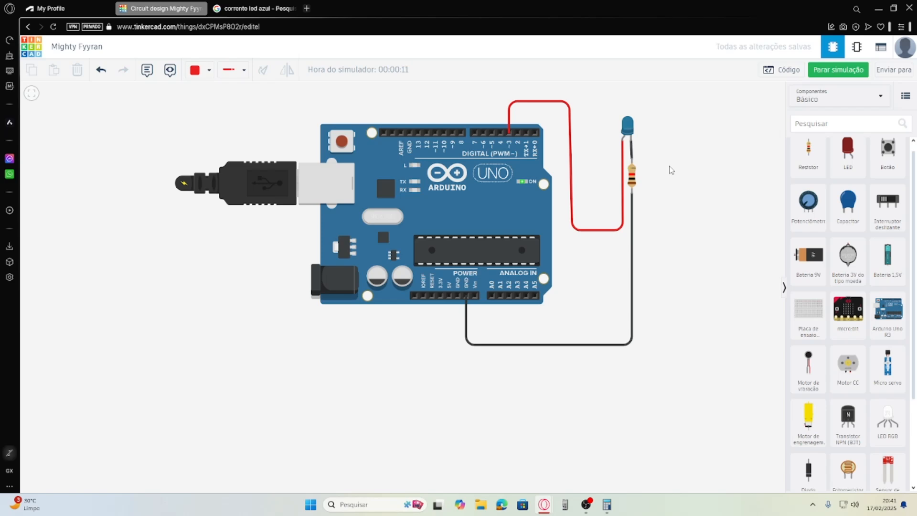
left_click(840, 70)
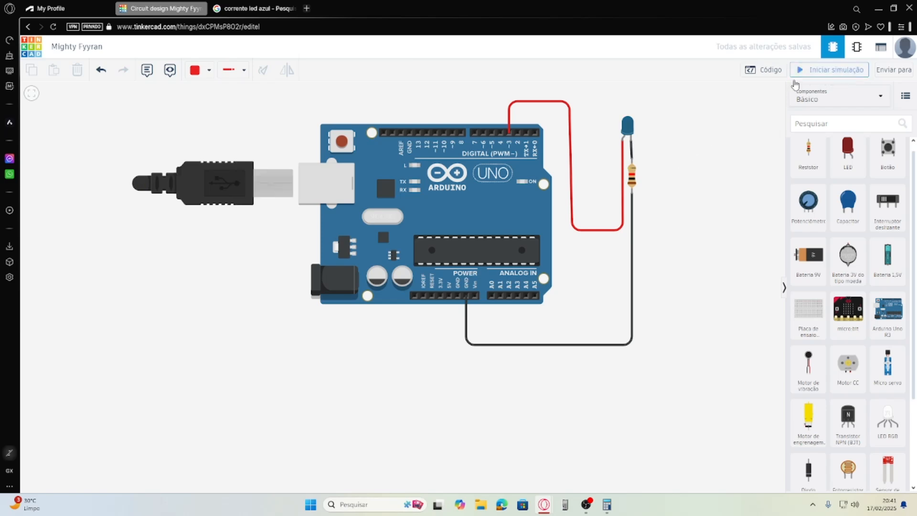
Set the resistor's resistance to 10 kΩ and check the LED with another short simulation run.
left_click(632, 181)
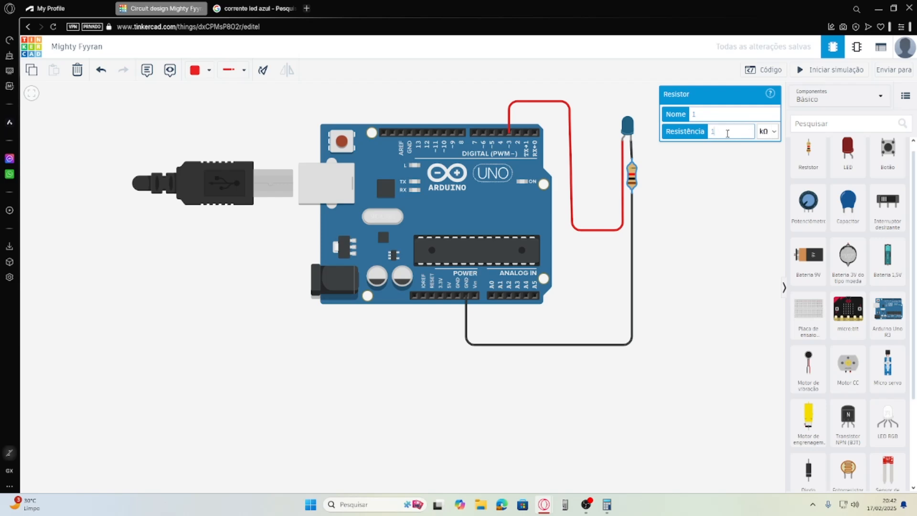
left_click(706, 185)
left_click(811, 72)
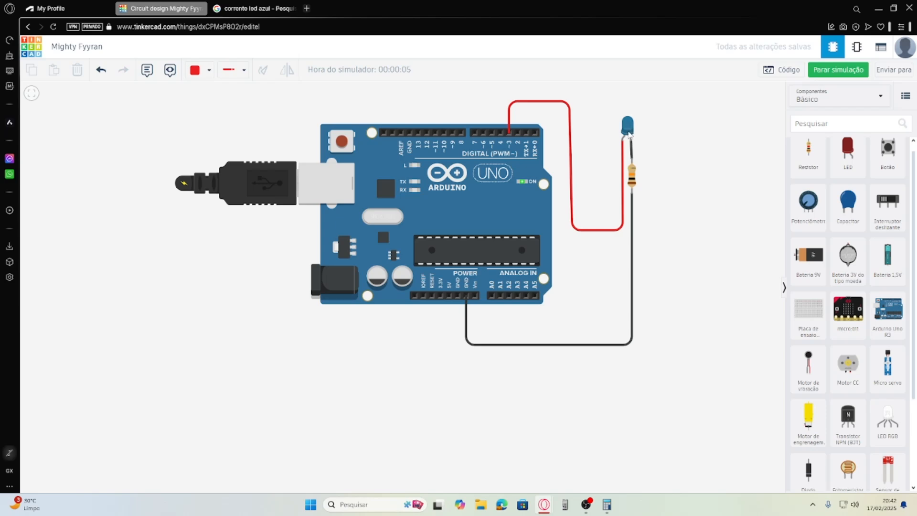
left_click(828, 71)
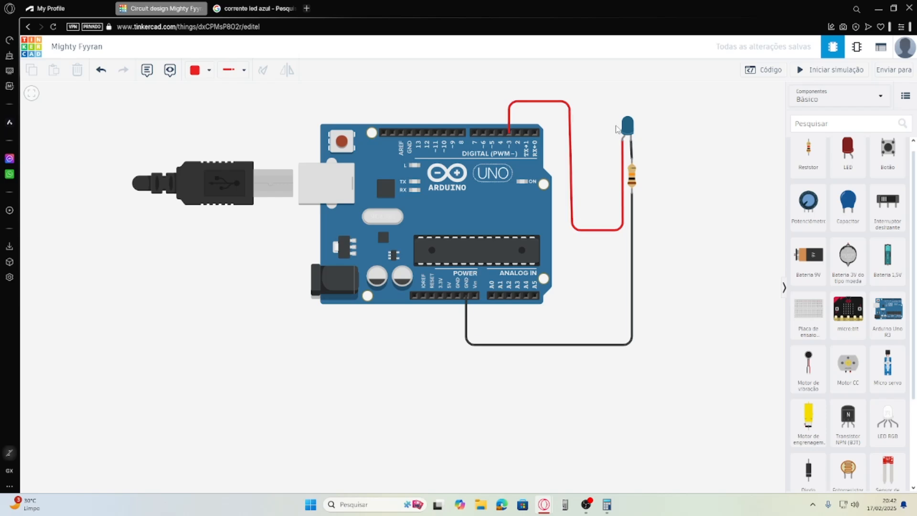
left_click(634, 181)
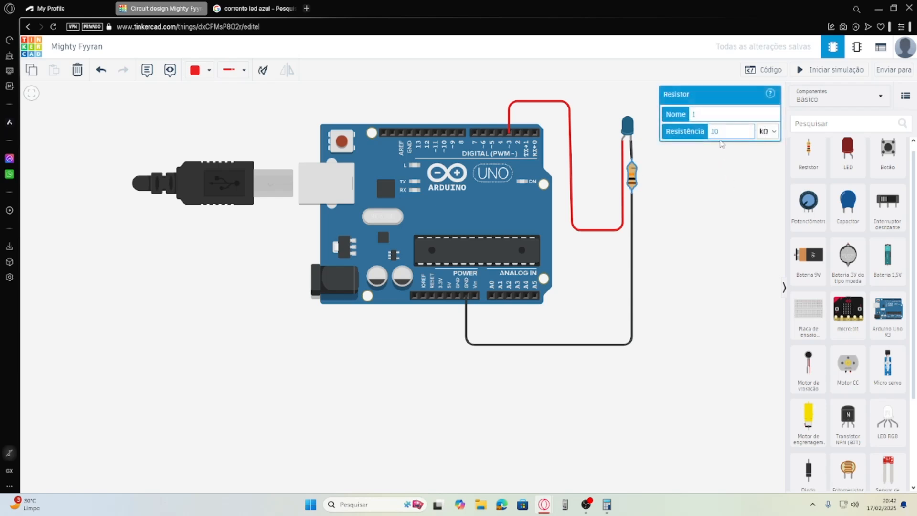
left_click(600, 379)
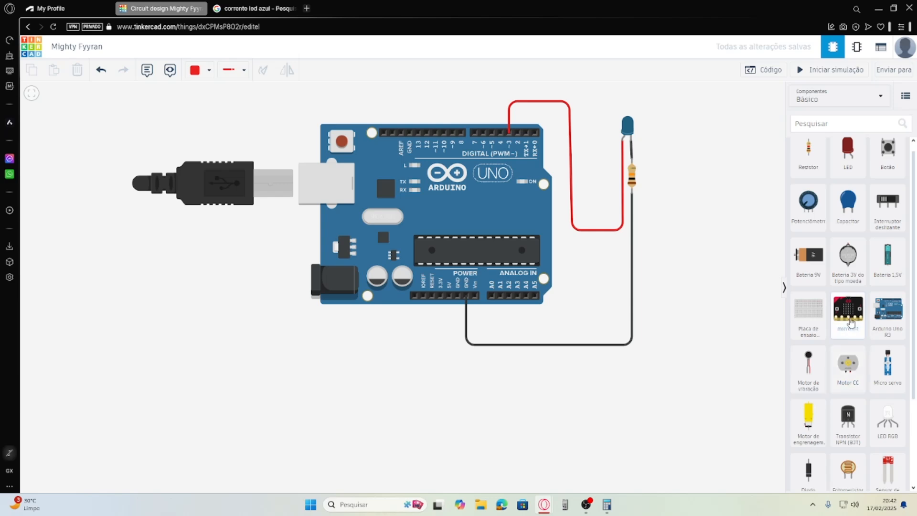
Place a multimeter below the Arduino and delete the black wire between the resistor and GND.
scroll(851, 322, "down", 3)
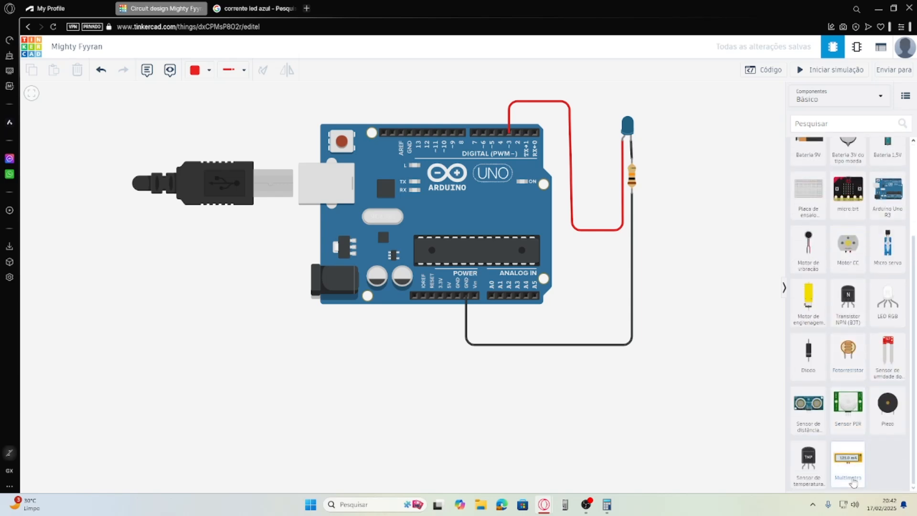
left_click_drag(849, 467, 559, 439)
left_click(559, 438)
left_click(612, 400)
left_click(467, 315)
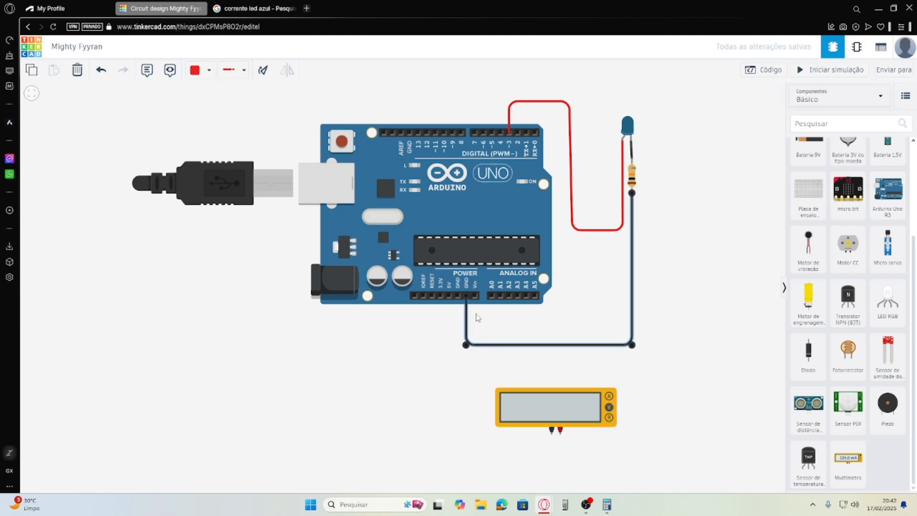
key("Delete")
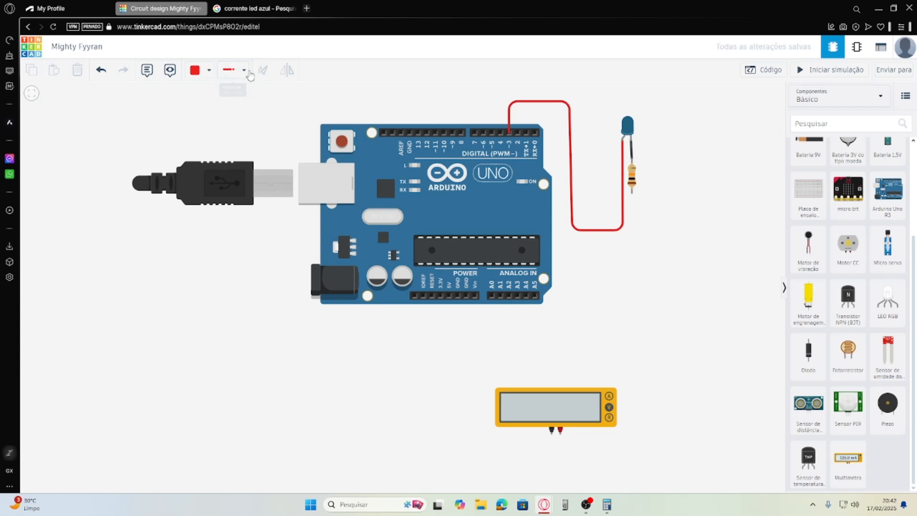
Route an orange (Laranja) wire from the resistor's lower terminal around to the multimeter's red probe.
left_click(244, 70)
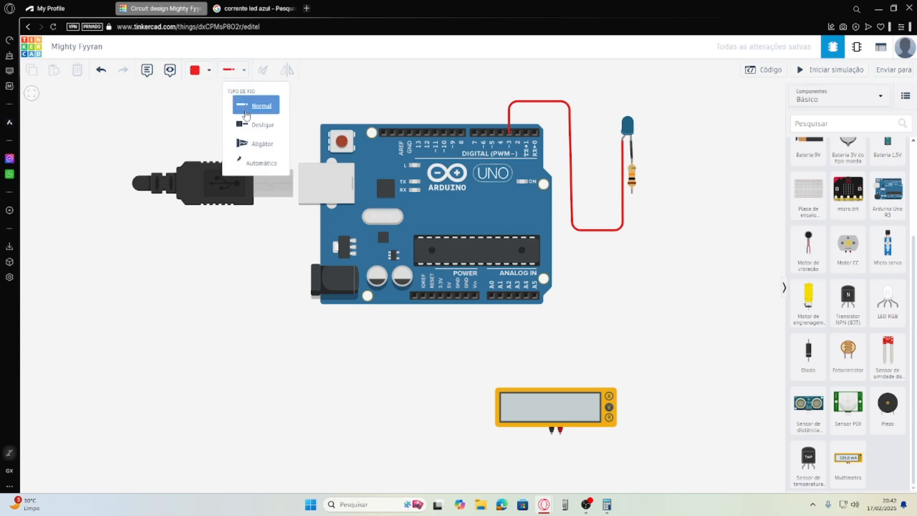
left_click(209, 70)
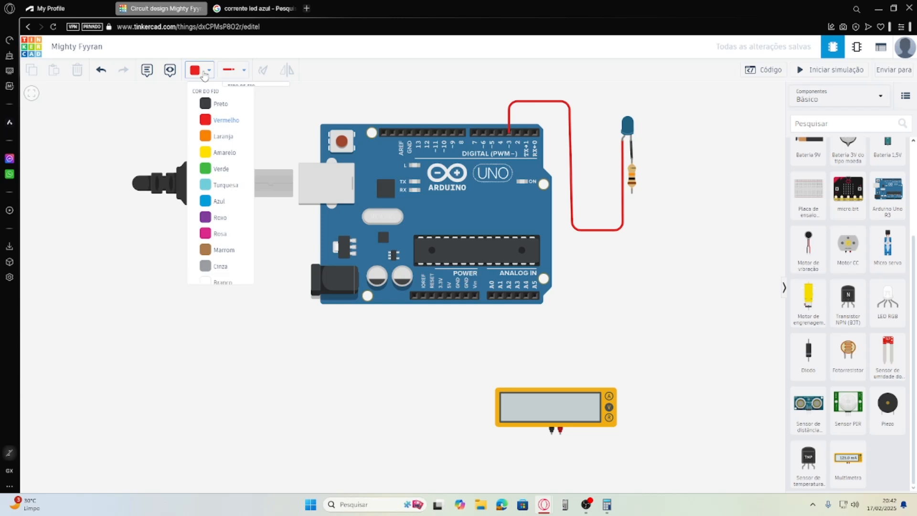
left_click(224, 137)
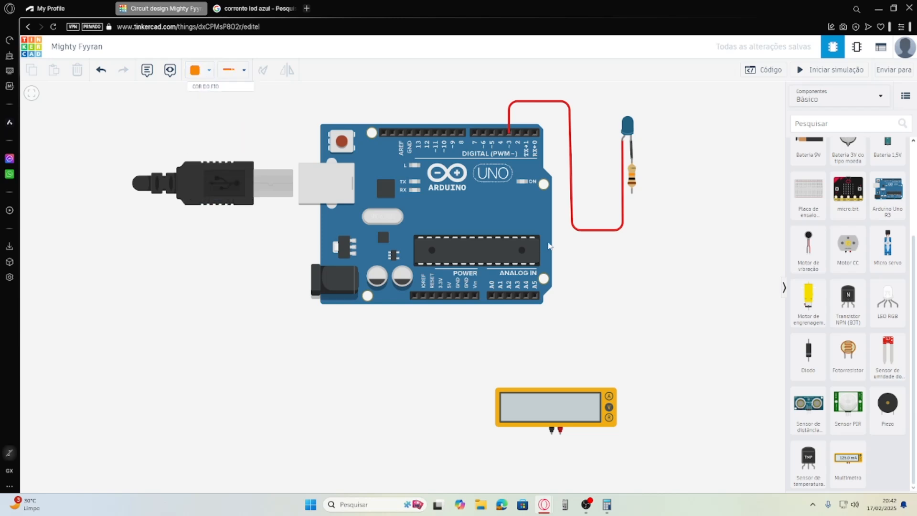
left_click(632, 195)
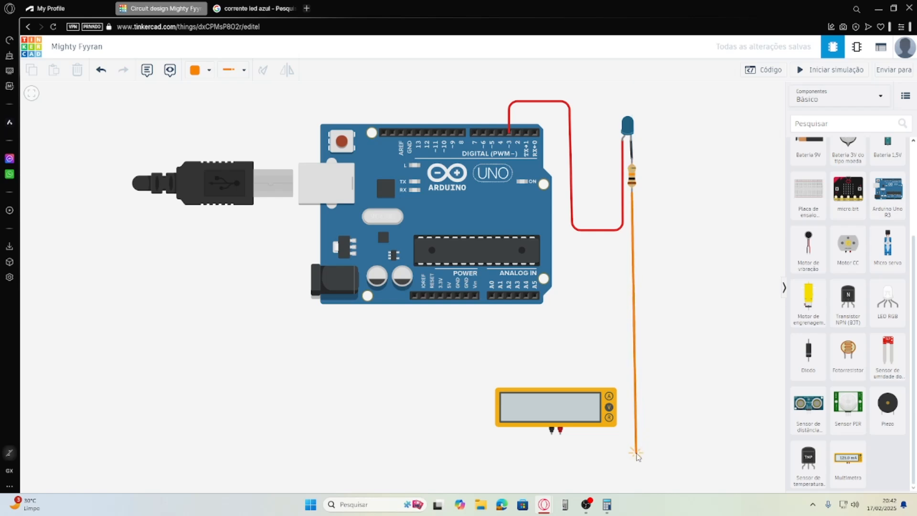
left_click(636, 449)
left_click(559, 450)
left_click(561, 431)
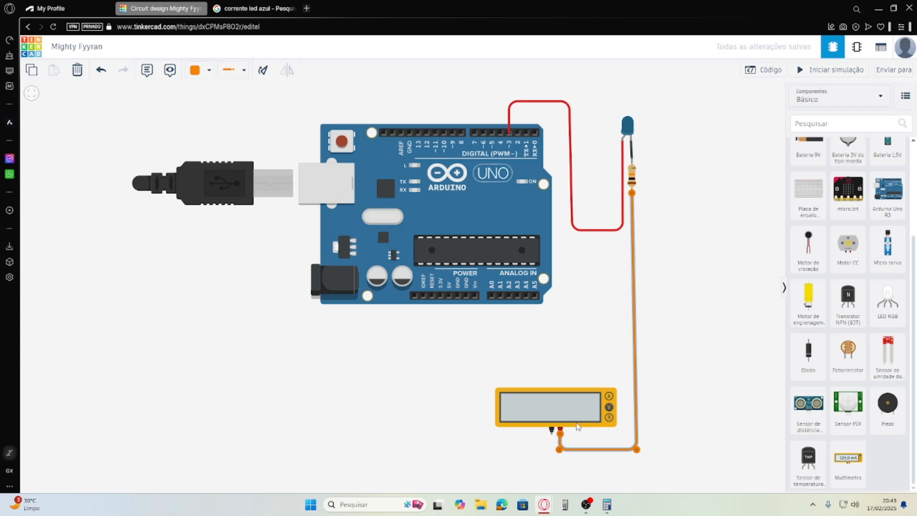
Switch the wire colour to black (Preto) and route a wire from the multimeter's black probe to GND, aligning its lower bend beneath the pin.
left_click(206, 70)
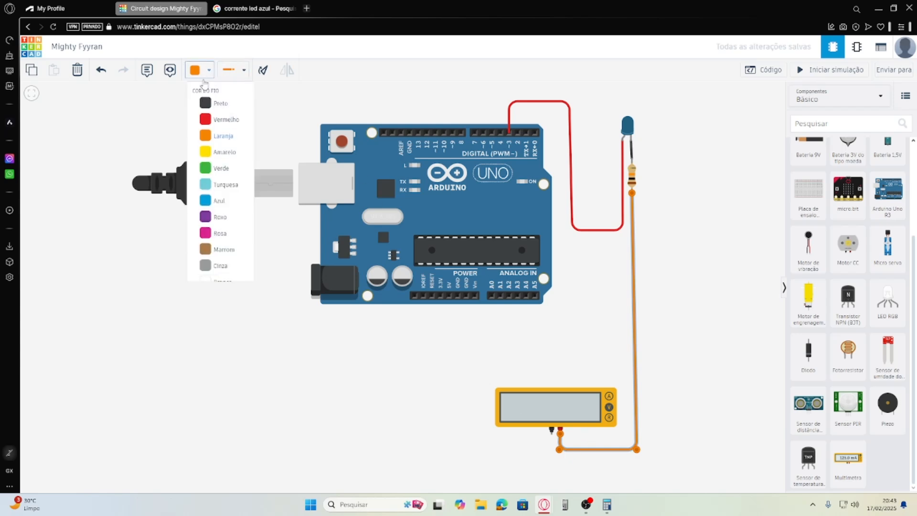
left_click(214, 104)
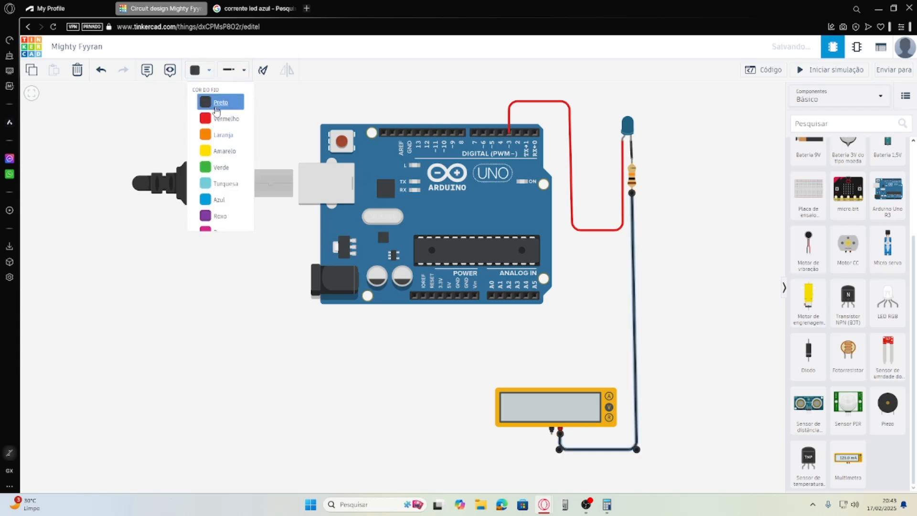
left_click(552, 431)
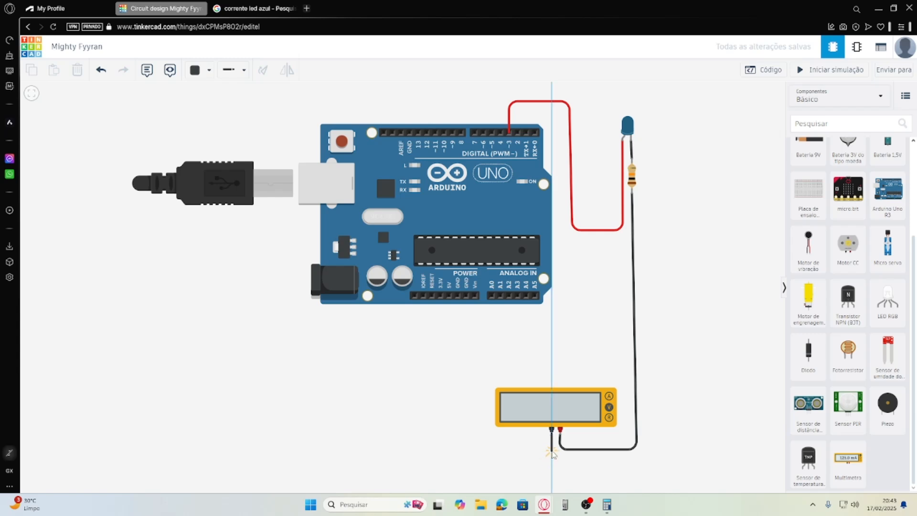
left_click(476, 450)
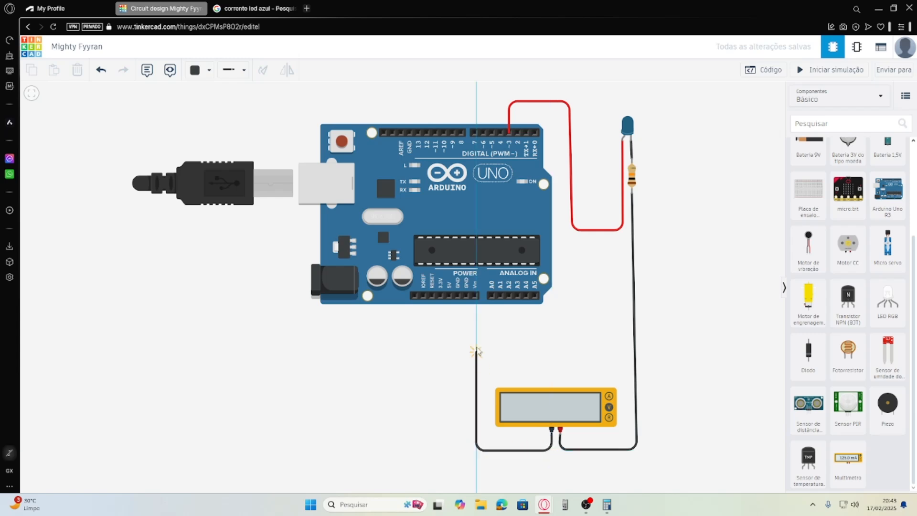
left_click(467, 302)
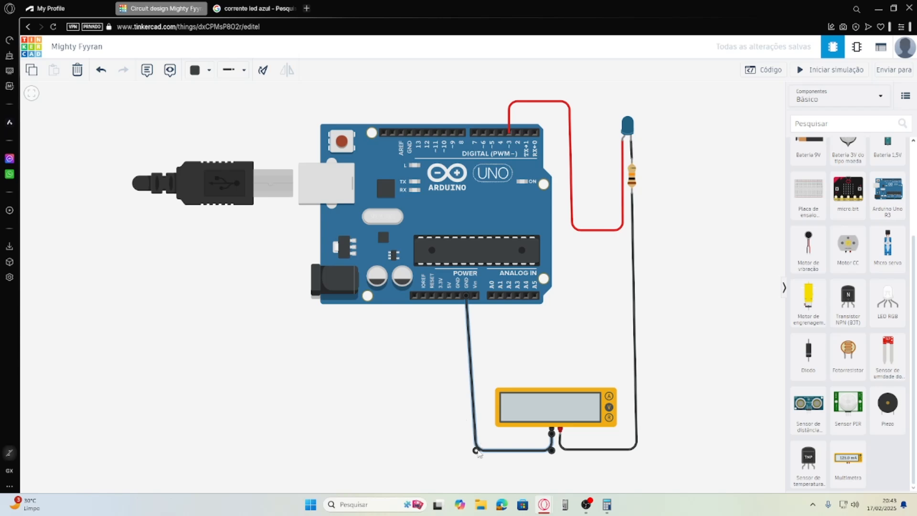
left_click_drag(473, 450, 463, 450)
Recolour the wire between the resistor and the multimeter's red probe orange (Laranja).
left_click(640, 378)
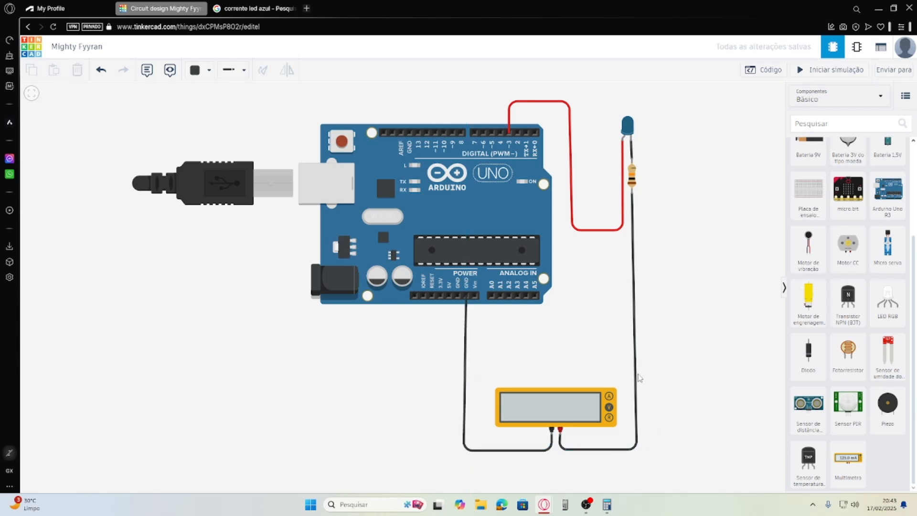
left_click(636, 371)
left_click(198, 69)
left_click(213, 135)
left_click(629, 287)
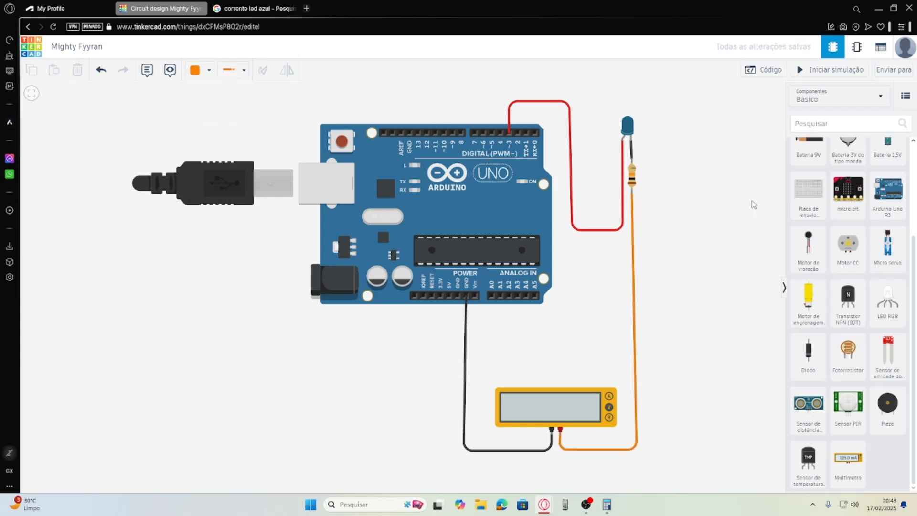
Run the simulation, set the multimeter's mode to Amperagem to read the circuit current, and stop the simulation.
left_click(845, 72)
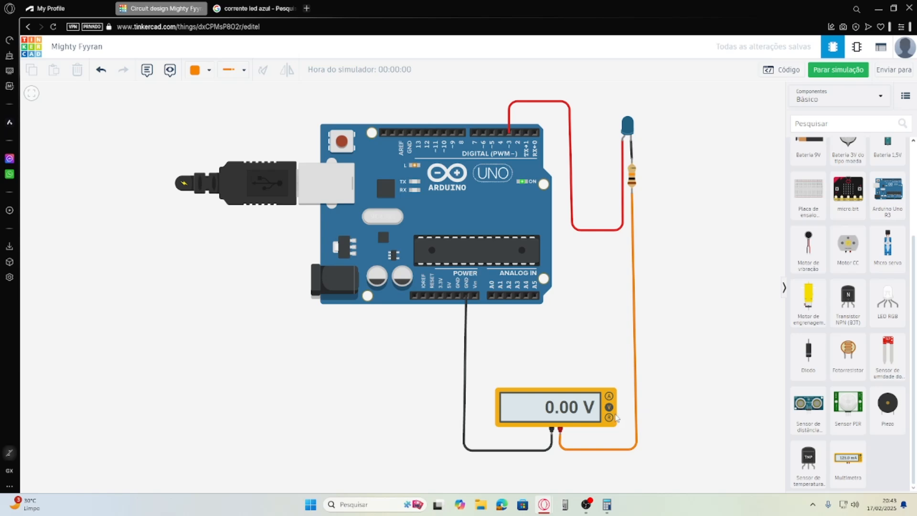
left_click(609, 396)
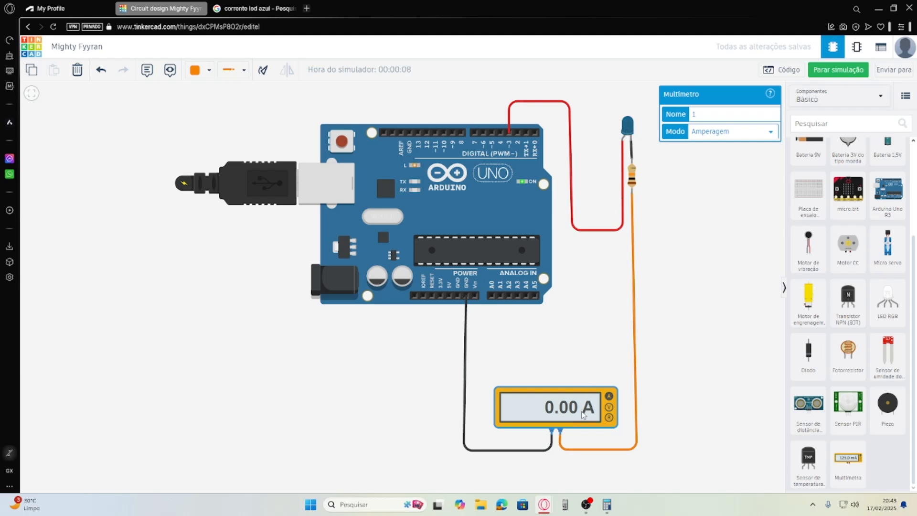
left_click(724, 131)
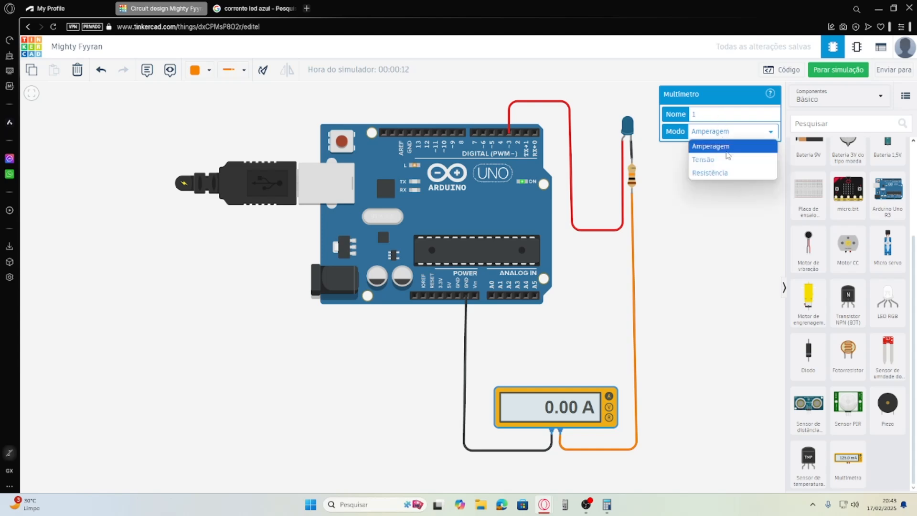
left_click(736, 148)
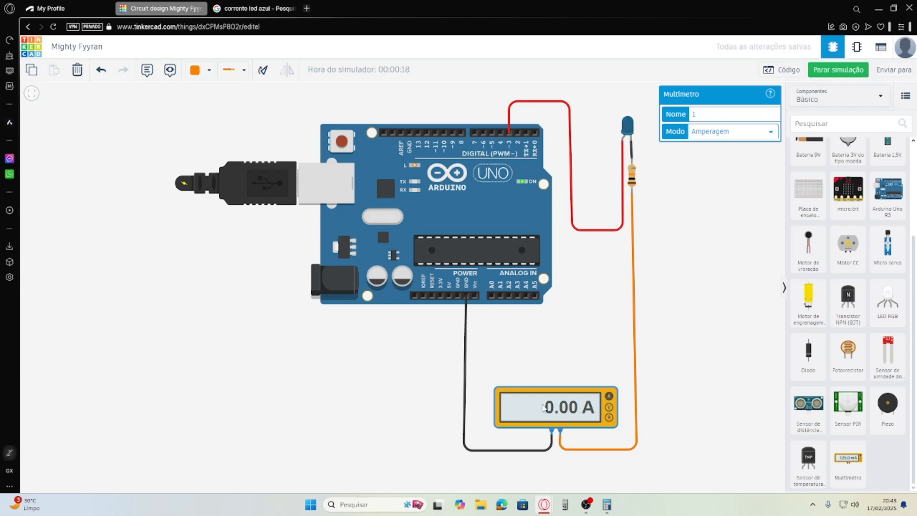
left_click(830, 72)
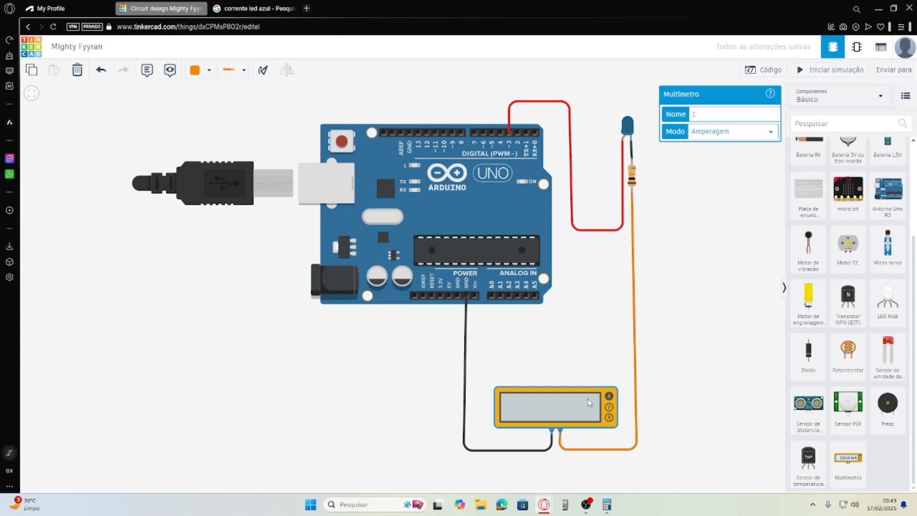
Delete the two wires connected to the multimeter's probes.
left_click(538, 451)
key("Delete")
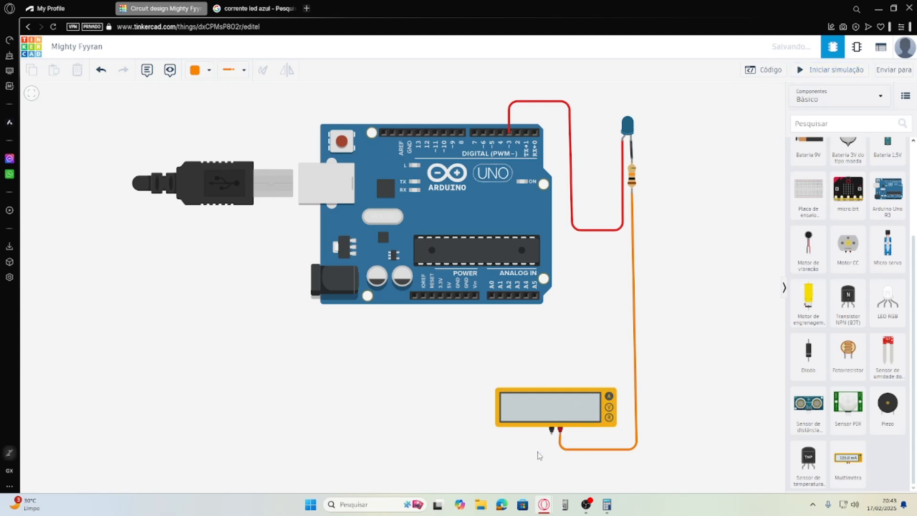
left_click(569, 450)
key("Delete")
Move the multimeter above the LED, with its probes facing down toward it.
left_click(567, 425)
left_click_drag(567, 426, 682, 366)
left_click_drag(541, 339, 453, 409)
left_click_drag(570, 421, 525, 121)
left_click(614, 201)
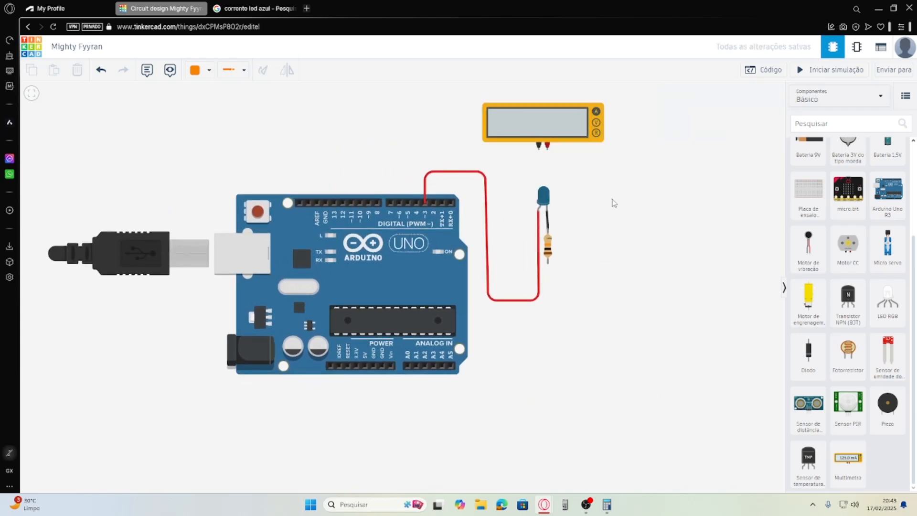
Wire the multimeter's red probe to the LED's anode, routing the wire around the LED's left side.
left_click(538, 150)
left_click(559, 146)
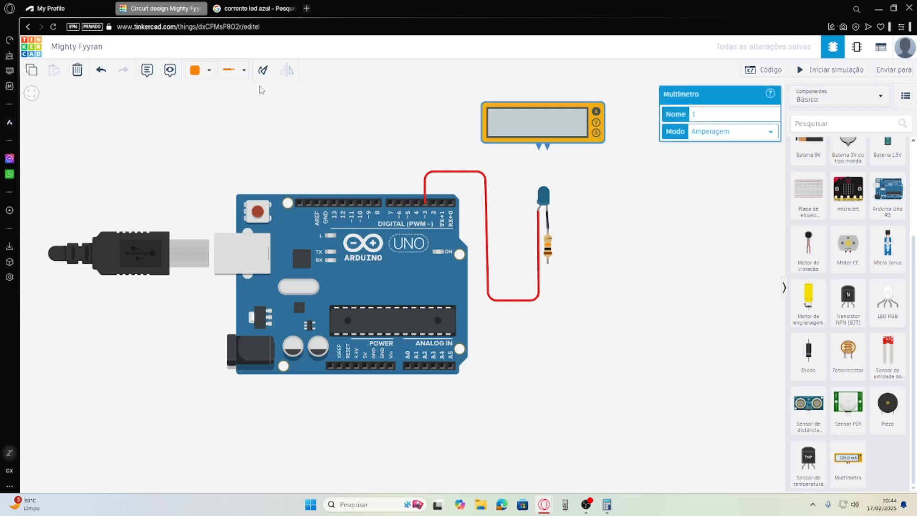
left_click(547, 146)
left_click(517, 196)
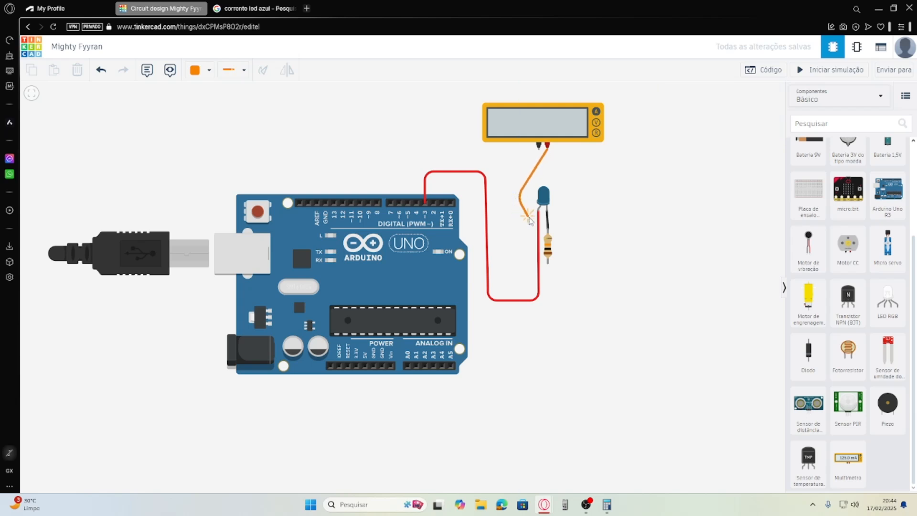
left_click(539, 210)
Wire the multimeter's black probe to the LED's cathode, routing the wire around the LED's right side.
left_click(539, 144)
left_click(524, 169)
left_click(590, 189)
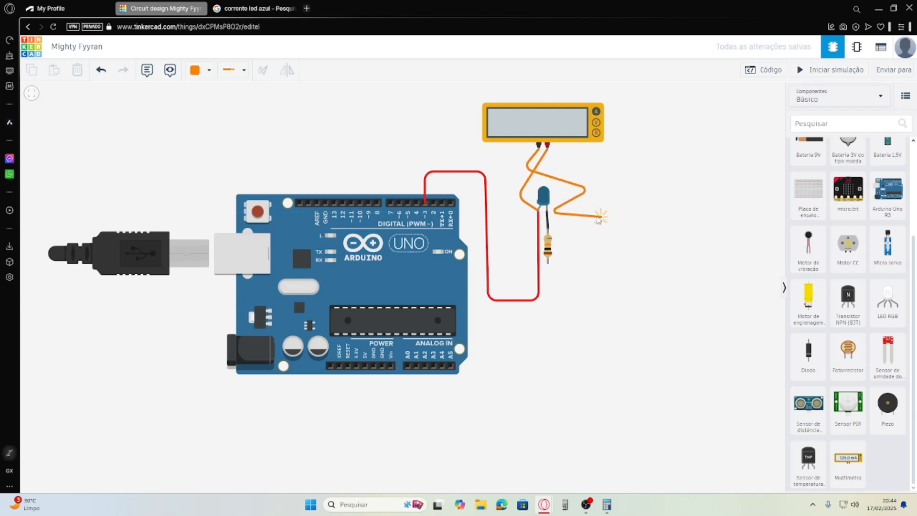
left_click(547, 210)
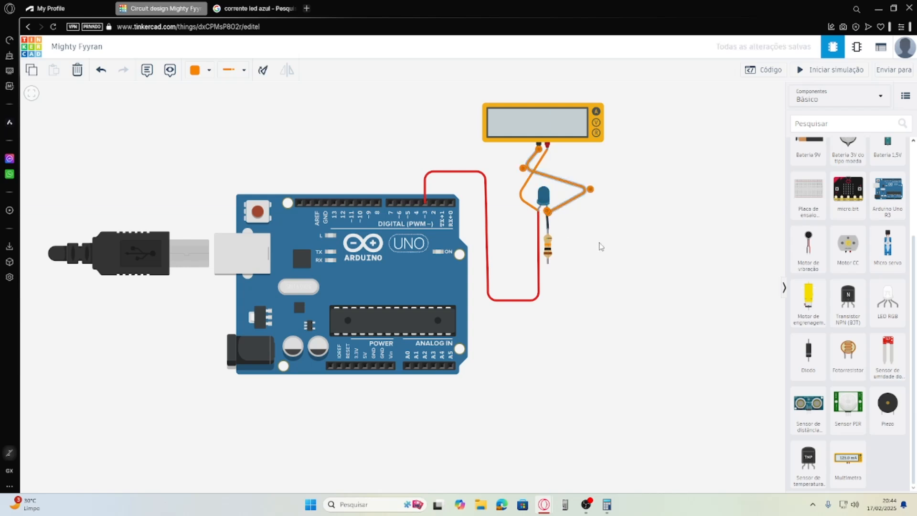
left_click(592, 236)
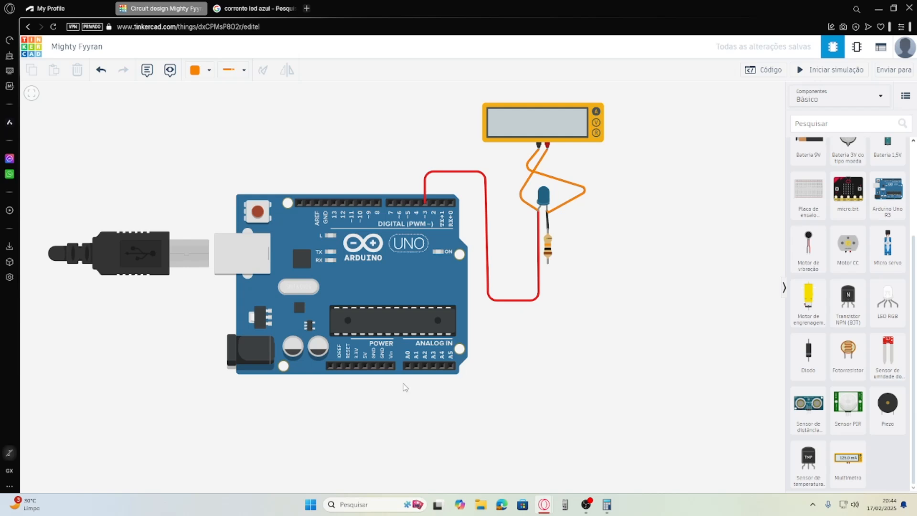
Wire the Arduino's GND pin in the POWER row to the resistor's free end and colour the wire black (Preto).
left_click(382, 367)
left_click(382, 399)
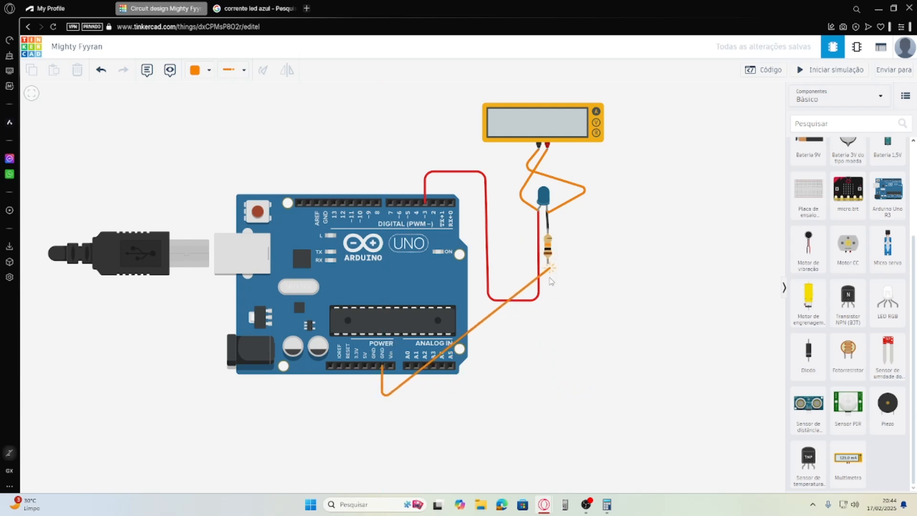
left_click(553, 398)
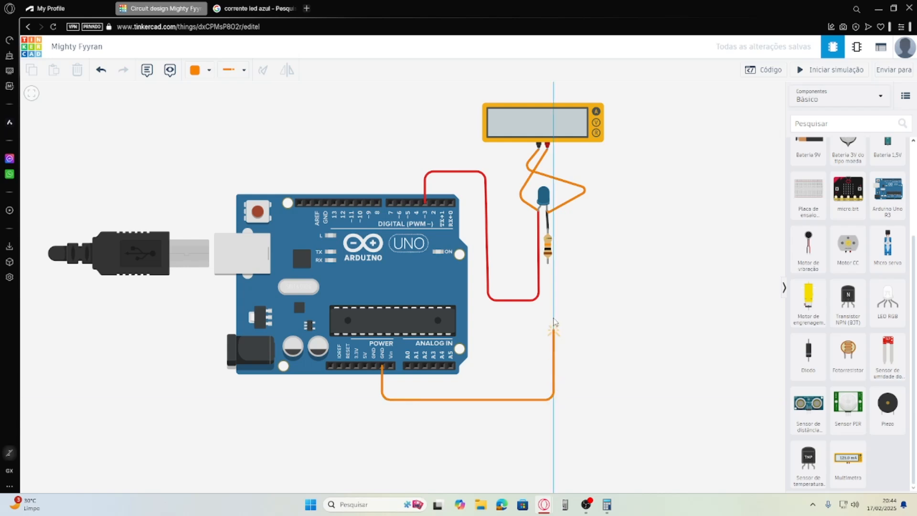
left_click(548, 263)
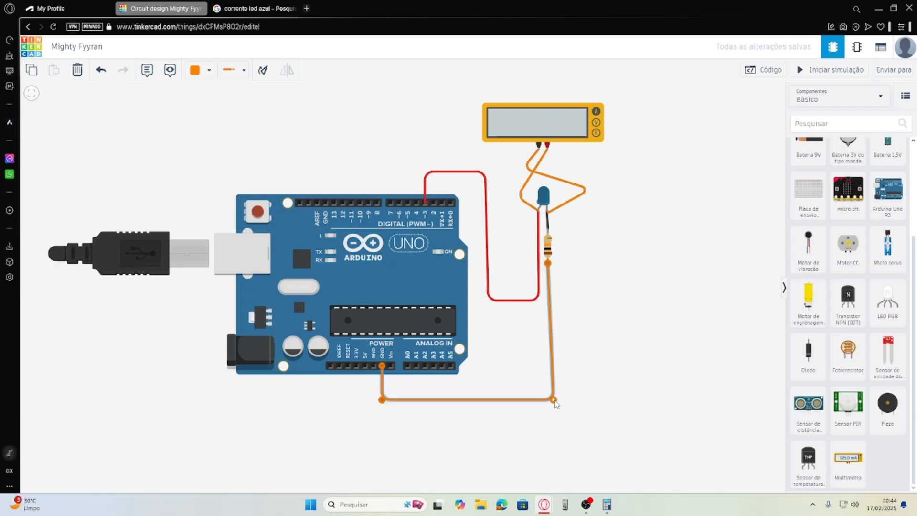
left_click(207, 72)
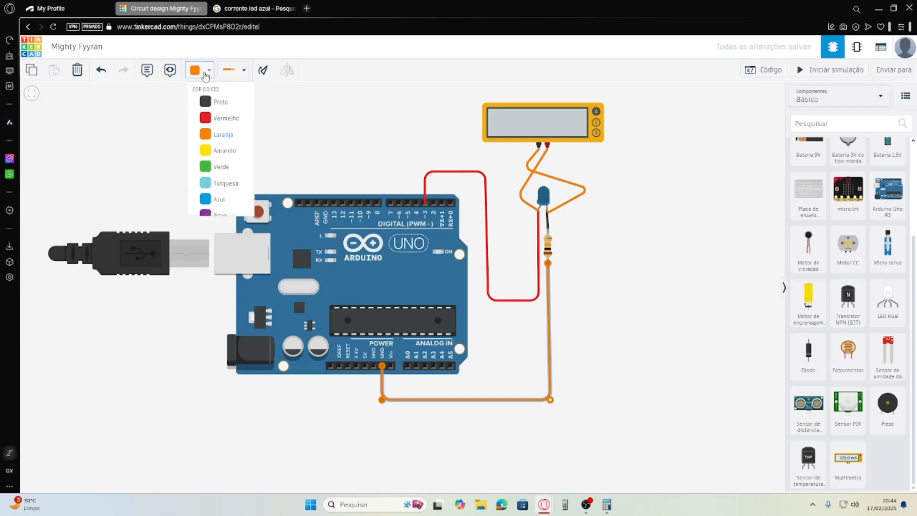
left_click(213, 102)
left_click(623, 313)
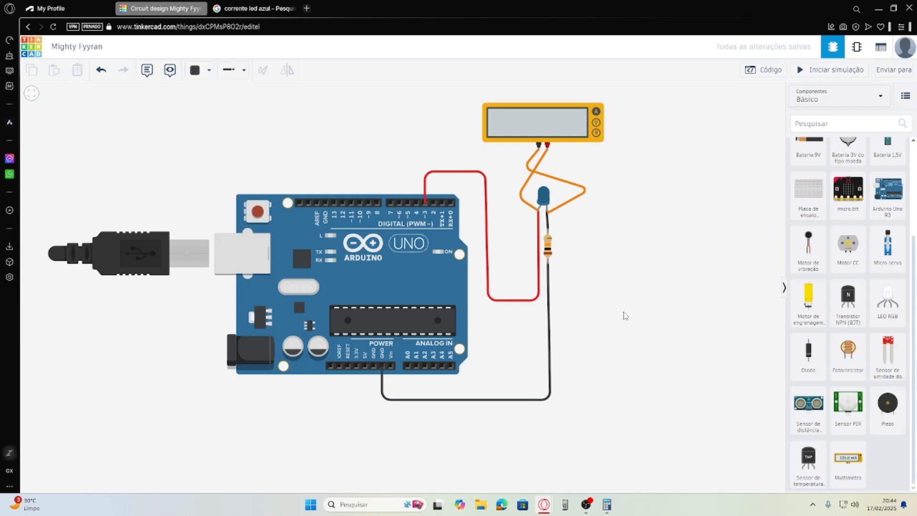
Recolour the wire between the multimeter's black probe and the LED's cathode blue (Azul).
left_click(526, 166)
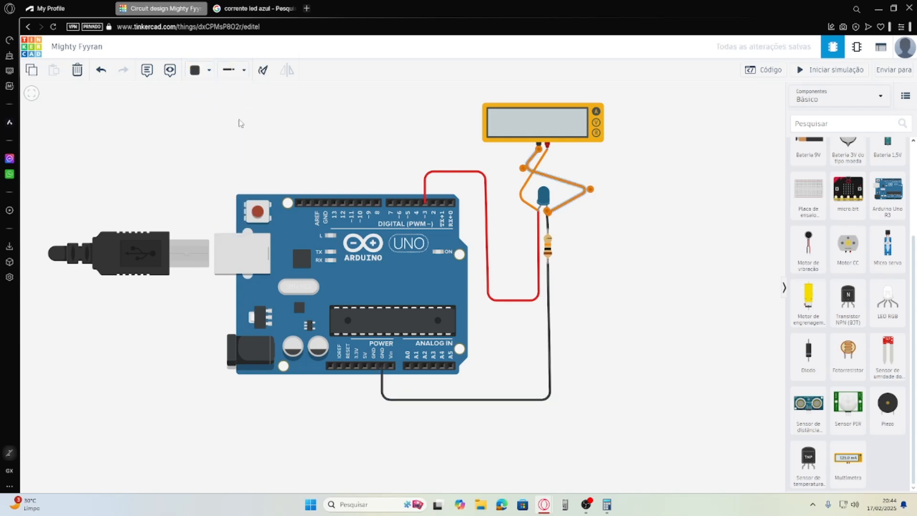
left_click(206, 71)
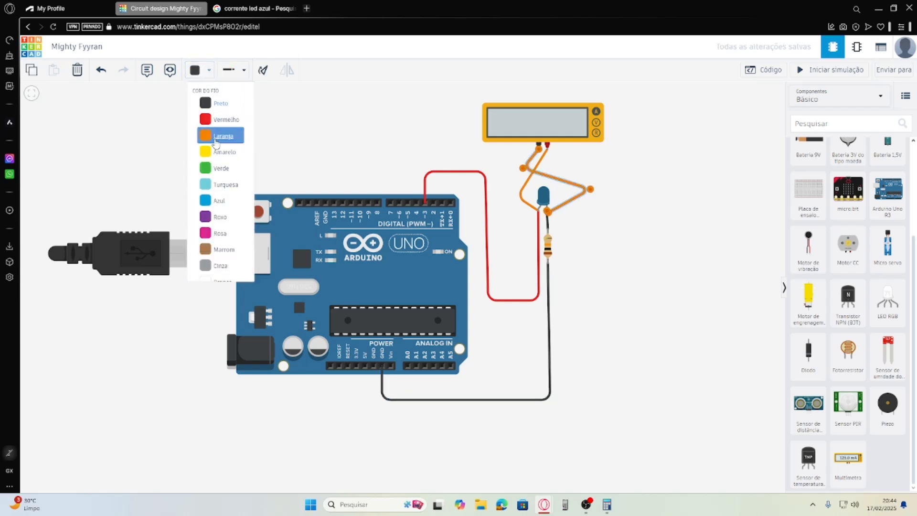
left_click(221, 204)
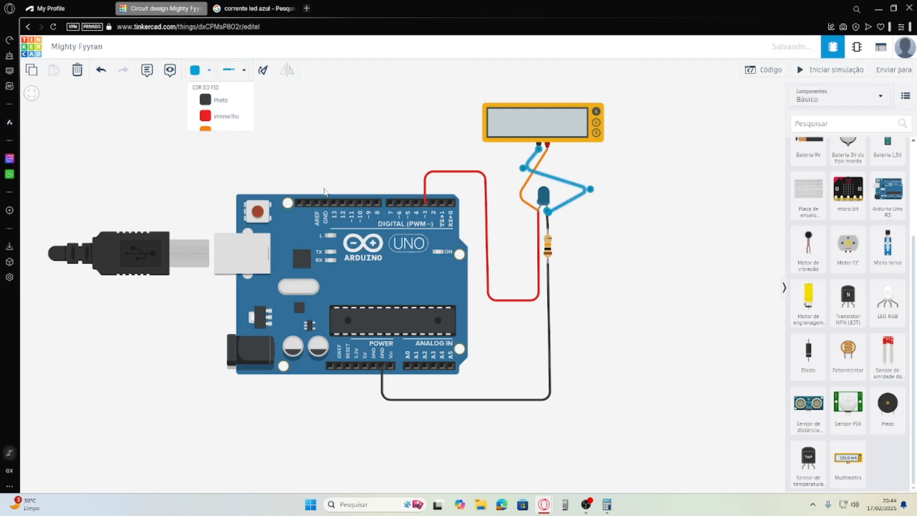
left_click(588, 168)
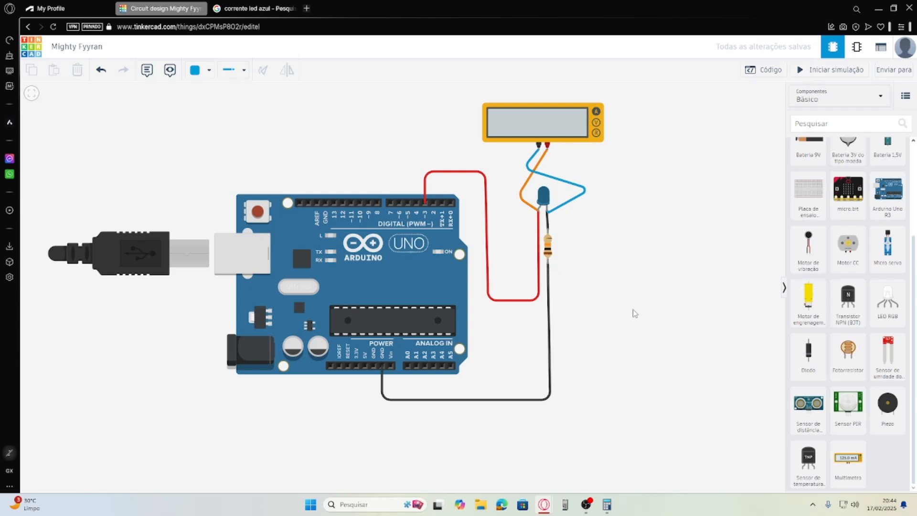
Run the simulation and set the multimeter's mode to Tensão to read the voltage across the LED.
left_click(832, 72)
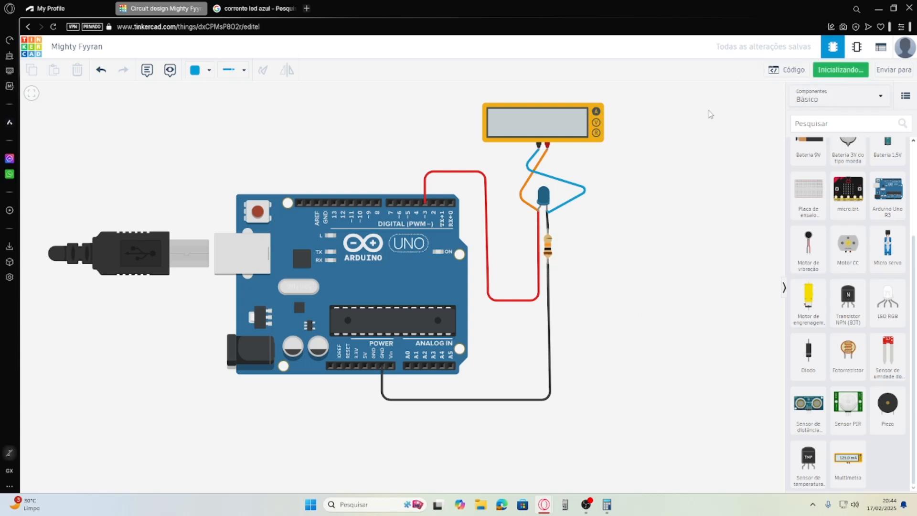
left_click(597, 123)
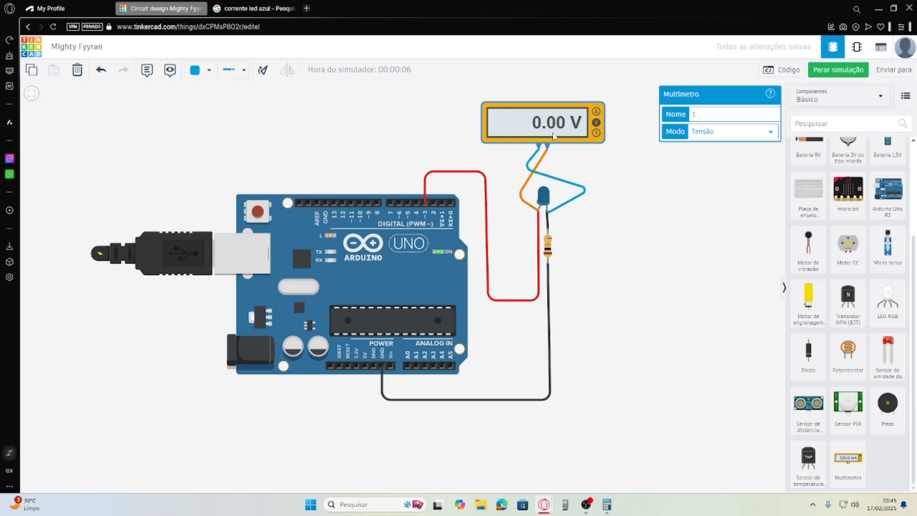
Set the resistor's resistance to 1 kΩ while the simulation is running.
left_click(548, 252)
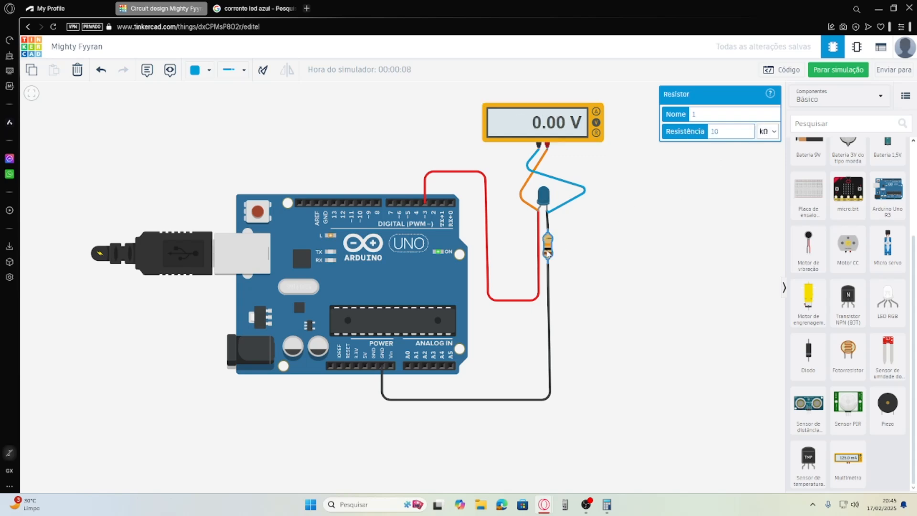
double_click(731, 132)
type("1")
left_click(668, 234)
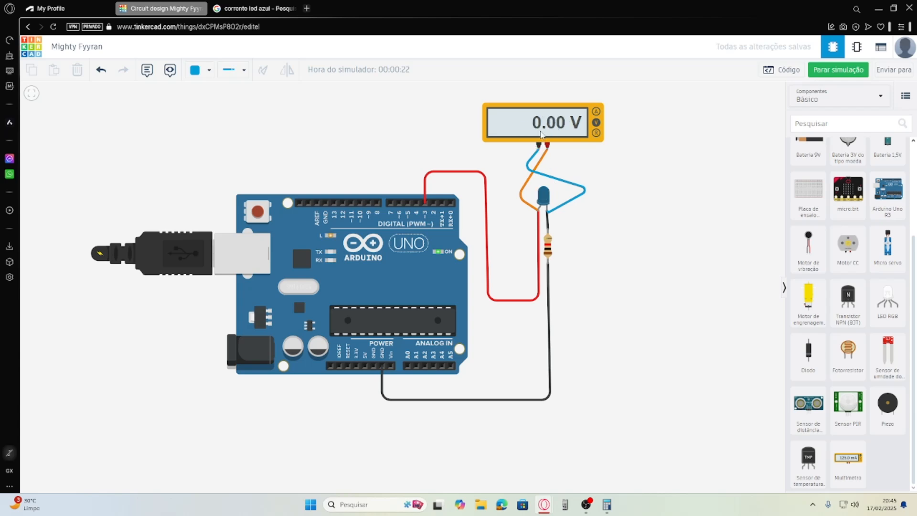
Set the resistor's resistance to 470 Ω.
left_click(547, 246)
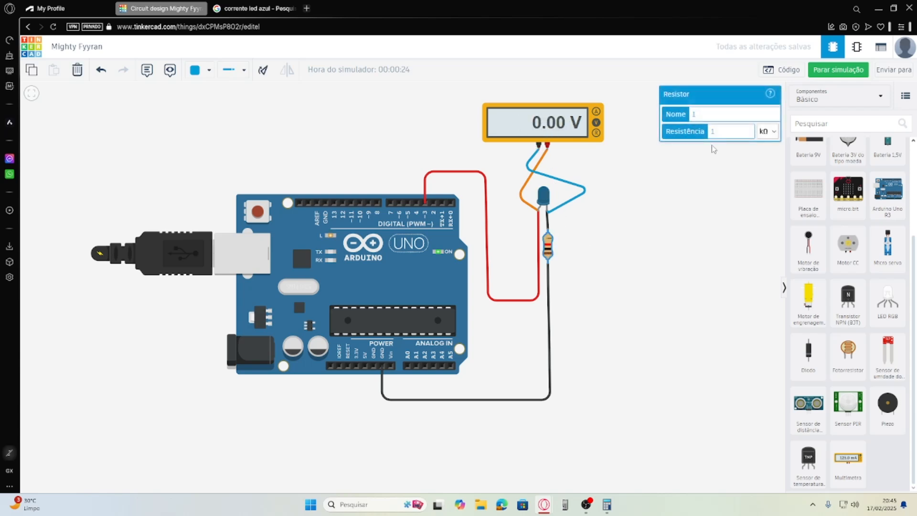
double_click(726, 134)
left_click(768, 131)
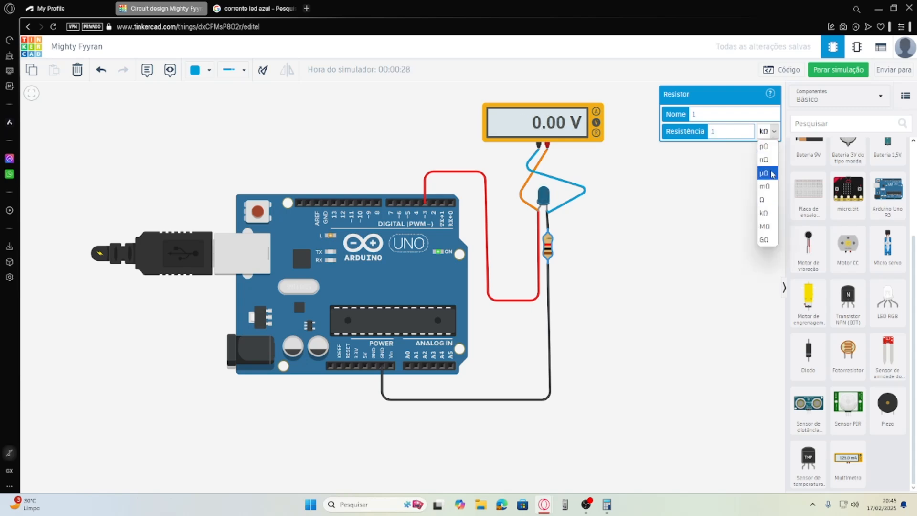
left_click(768, 201)
double_click(737, 131)
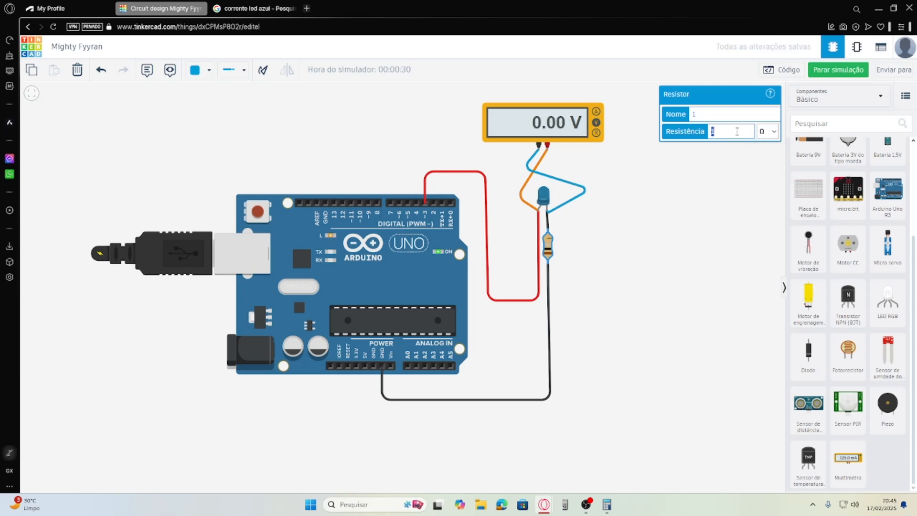
type("470")
key("Return")
left_click(697, 199)
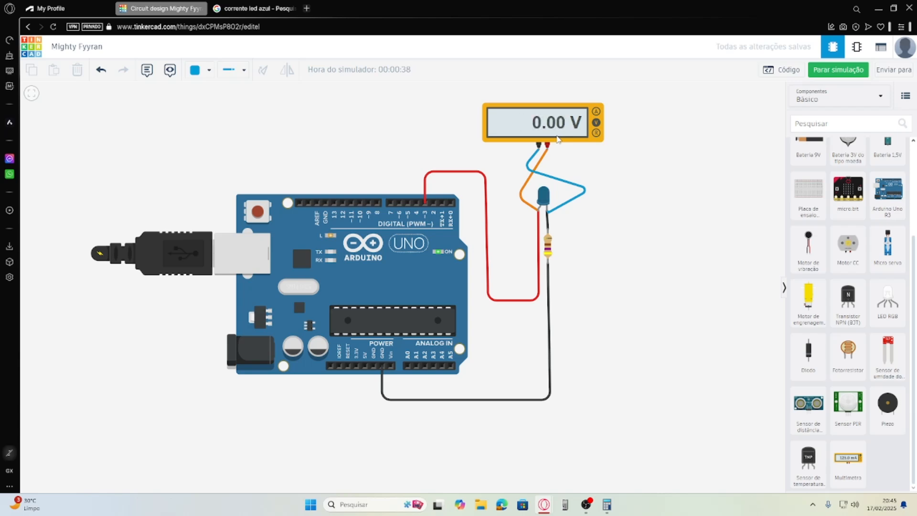
Stop the simulation and move the LED's red wire from the Arduino's pin 3 to digital pin 2, shifting its first bend to match.
left_click(839, 70)
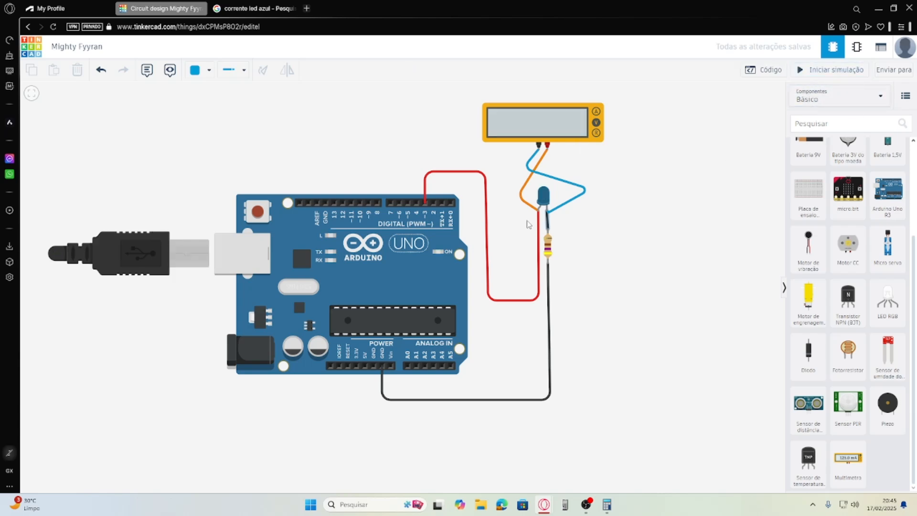
left_click(428, 186)
left_click_drag(425, 203, 433, 203)
left_click_drag(425, 171, 433, 168)
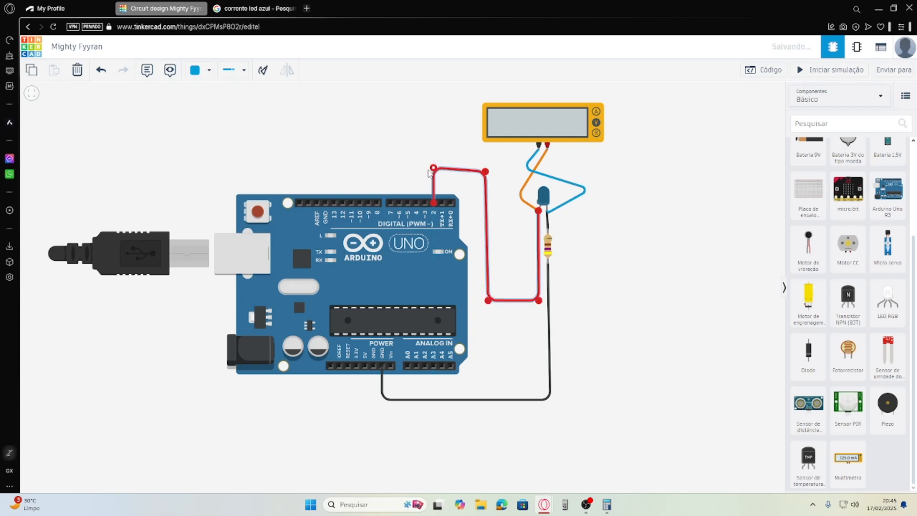
left_click(605, 206)
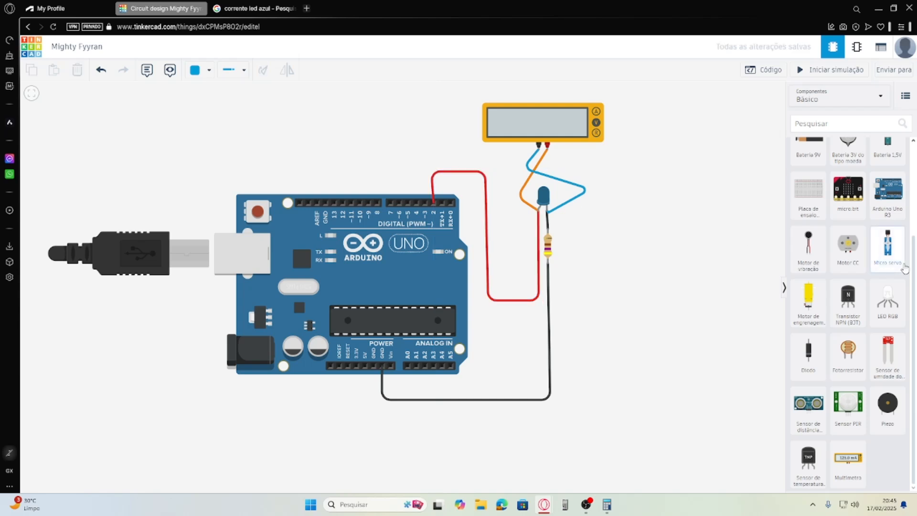
Show the block code and delete both "definir pino 3" blocks from the "para sempre" loop.
left_click(774, 71)
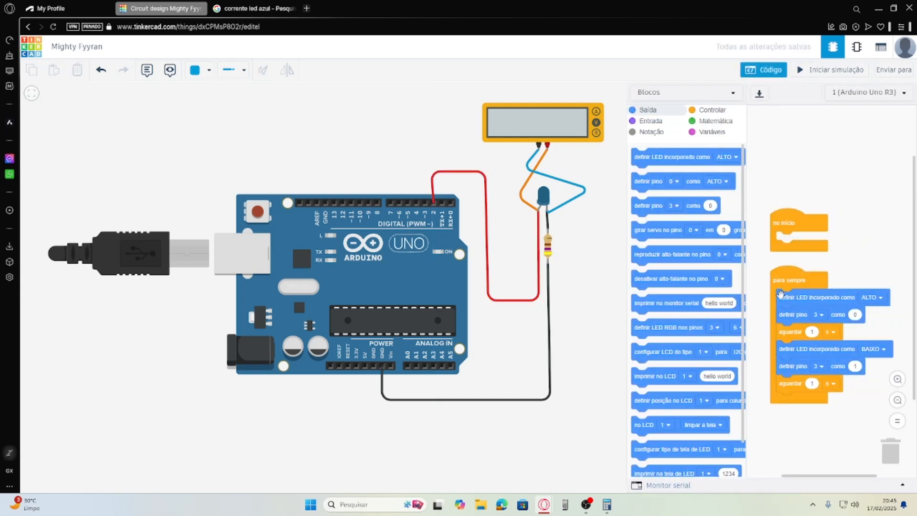
left_click(816, 315)
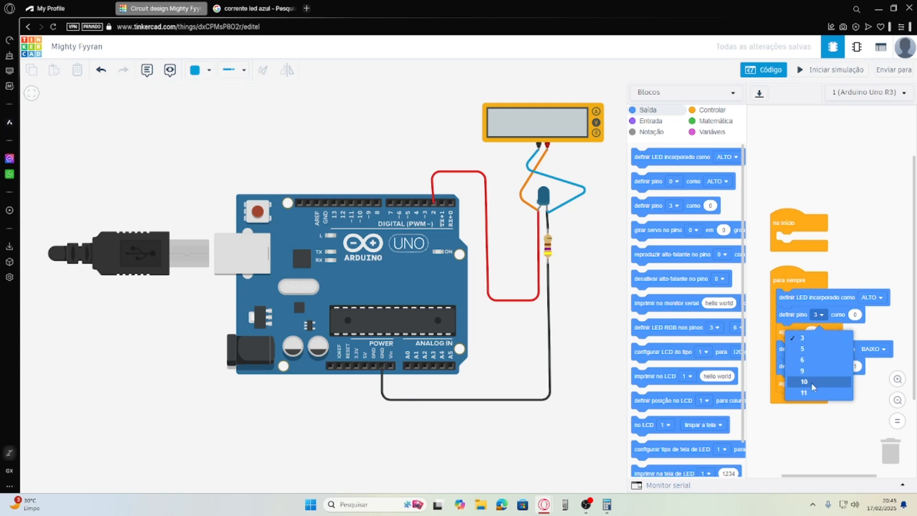
left_click(794, 316)
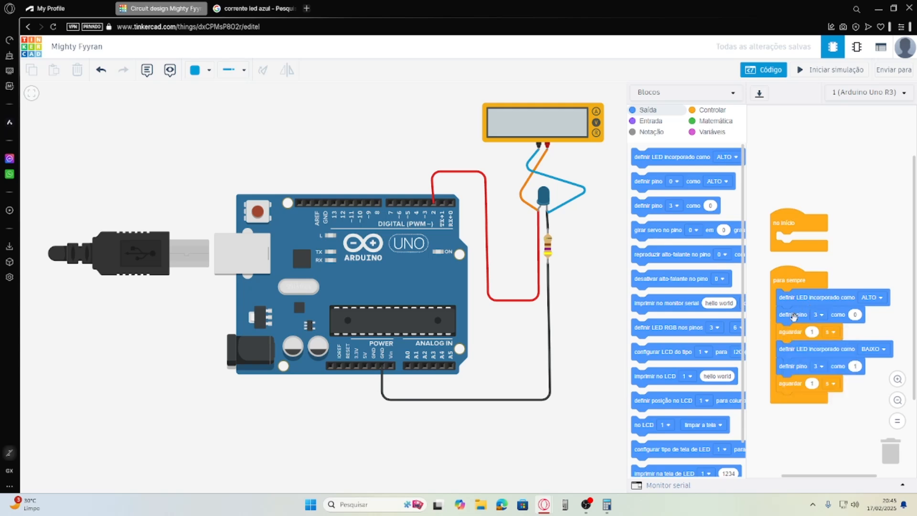
right_click(794, 316)
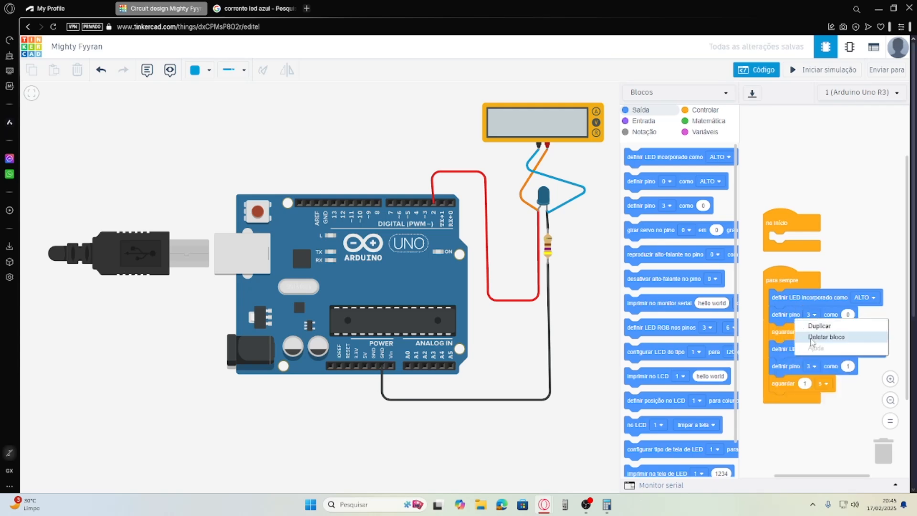
left_click(826, 337)
right_click(795, 352)
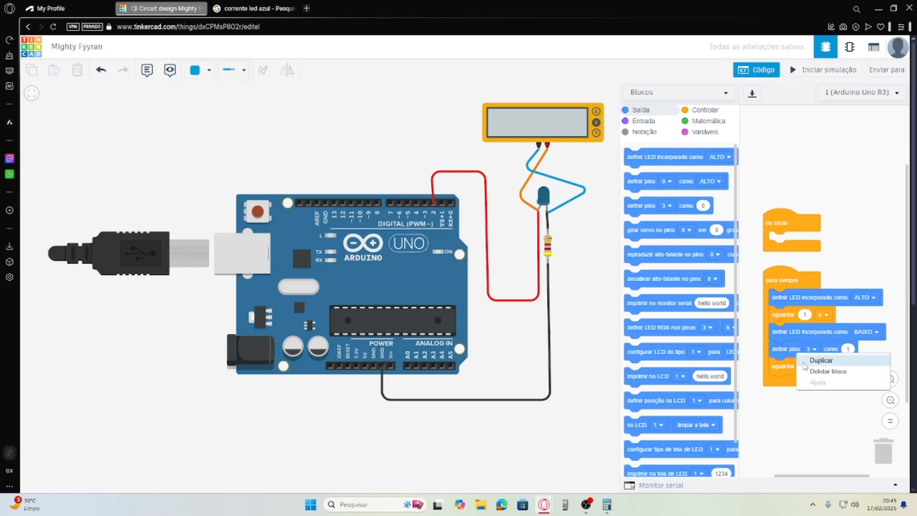
left_click(810, 372)
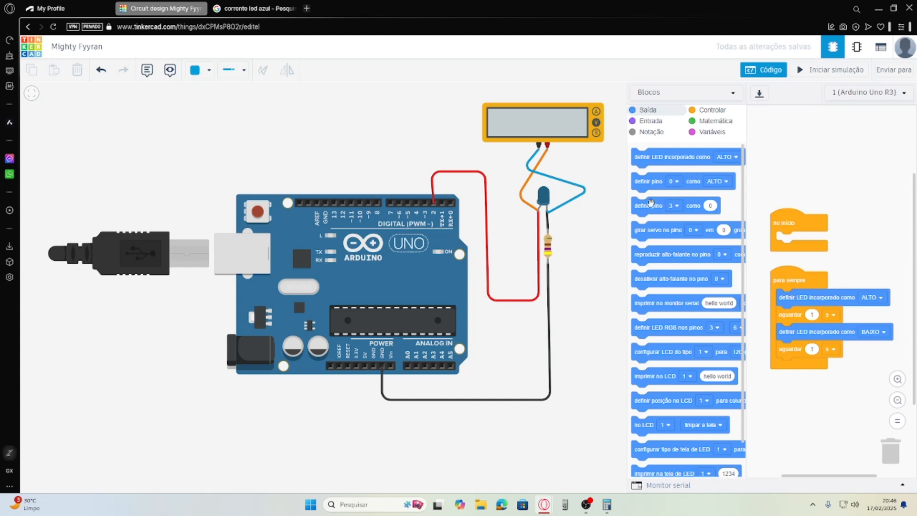
Add a digital "definir pino" block before the loop's first wait, set to pin 2 and BAIXO.
left_click_drag(648, 183, 798, 319)
left_click(821, 316)
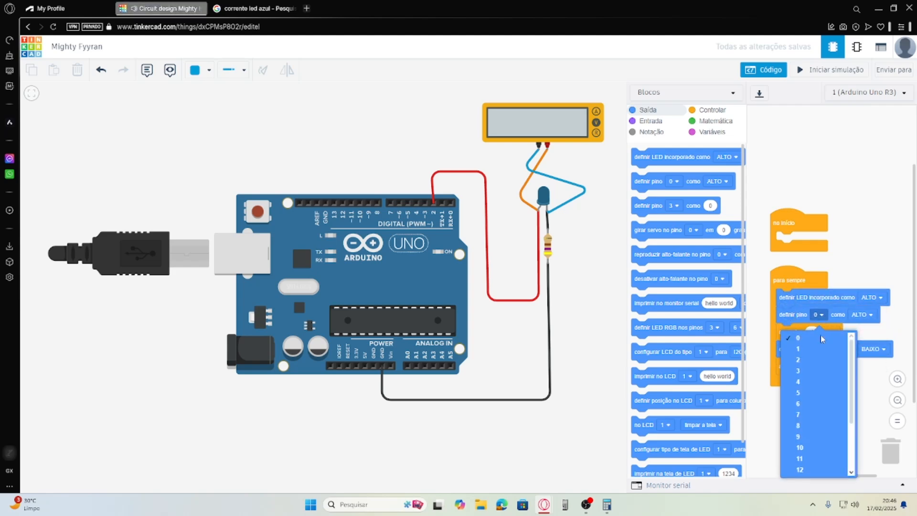
left_click(806, 357)
left_click(868, 316)
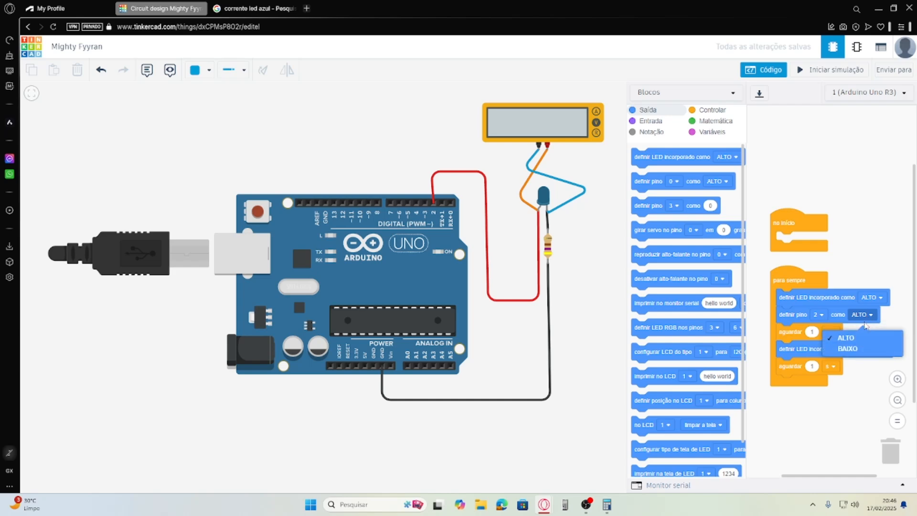
left_click(855, 352)
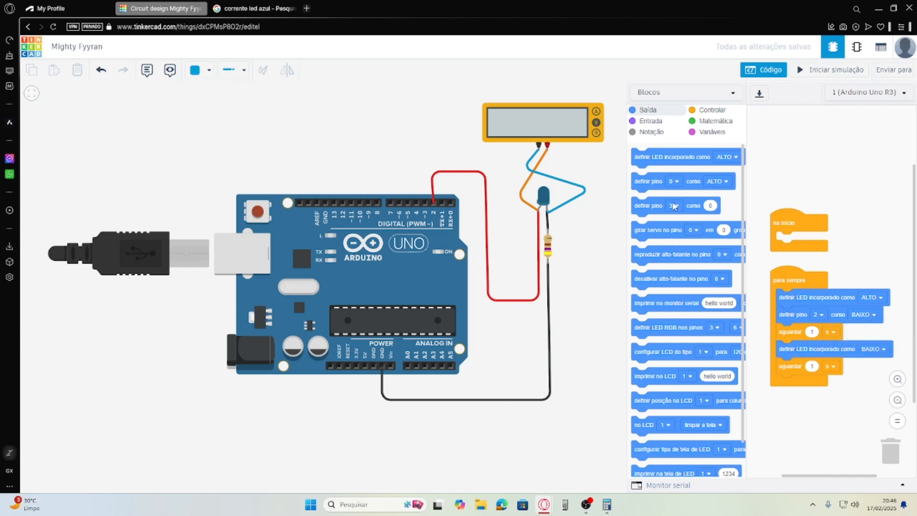
Add a digital "definir pino" block before the loop's second wait, set to pin 2 and ALTO.
left_click_drag(647, 184, 814, 383)
left_click(819, 366)
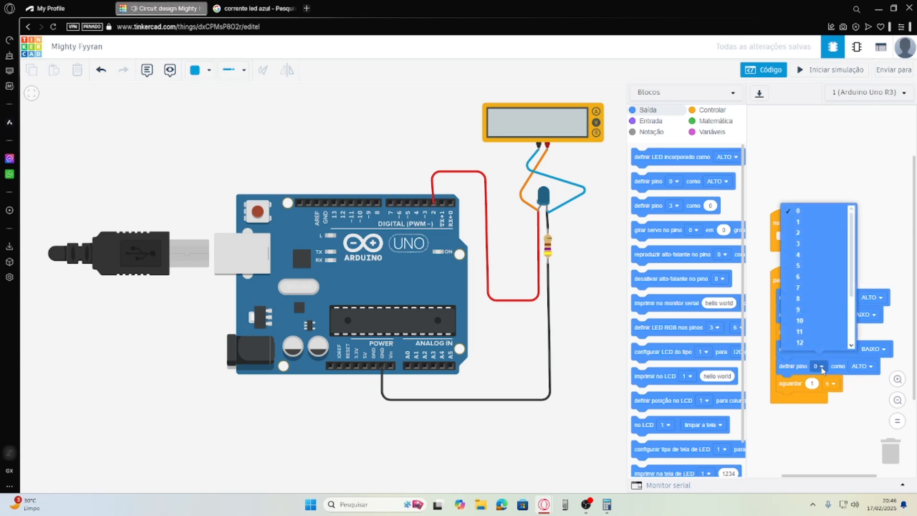
left_click(838, 230)
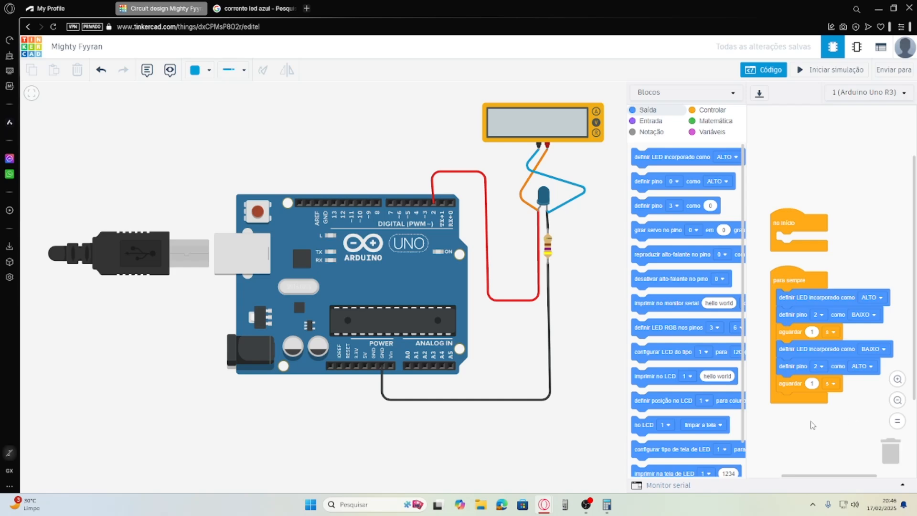
Straighten the red wire's first bend above the Arduino's pin 2 and start the simulation.
left_click(435, 172)
left_click_drag(432, 171, 434, 171)
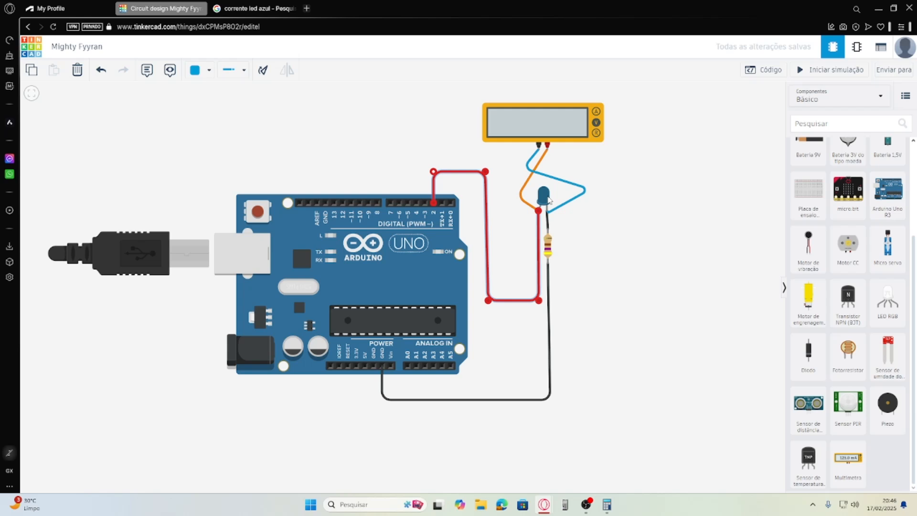
left_click(823, 72)
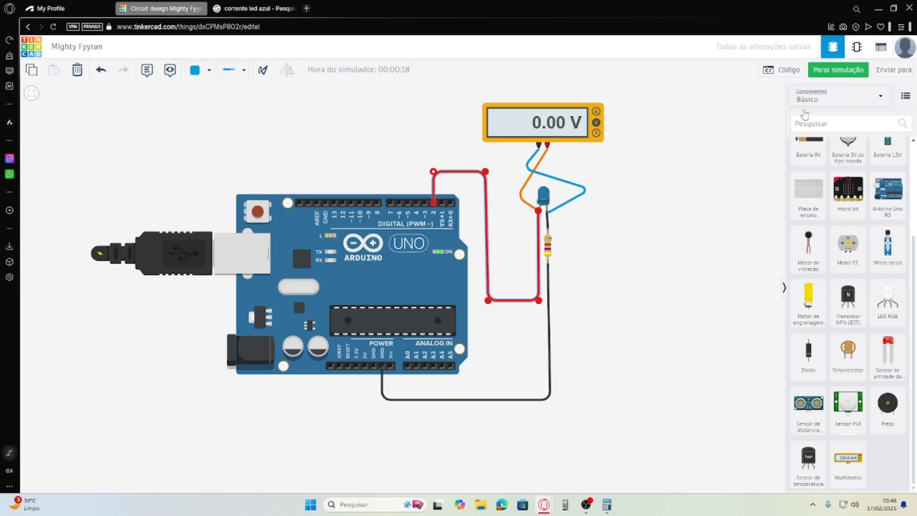
Set the resistor's resistance to 10000 Ω while the simulation runs.
left_click(549, 250)
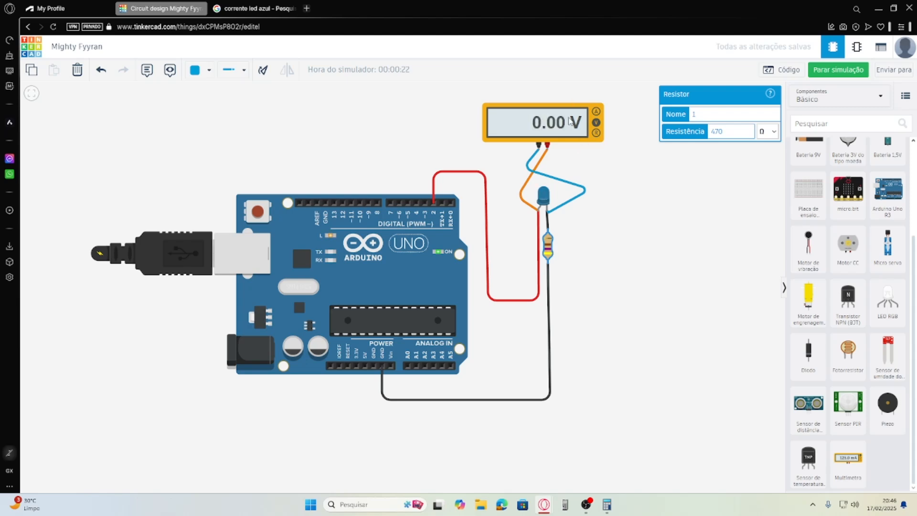
double_click(734, 135)
type("10000")
left_click(722, 157)
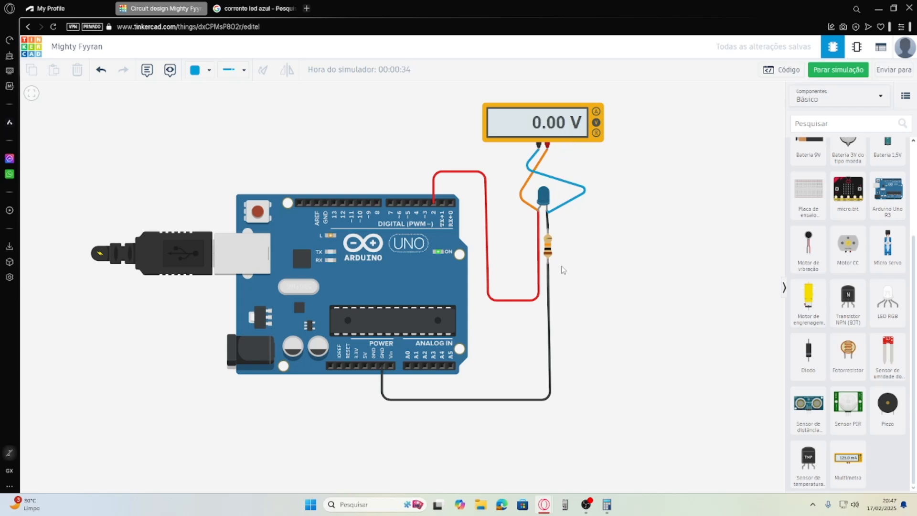
Set the resistor's resistance to 1 kΩ.
left_click(549, 248)
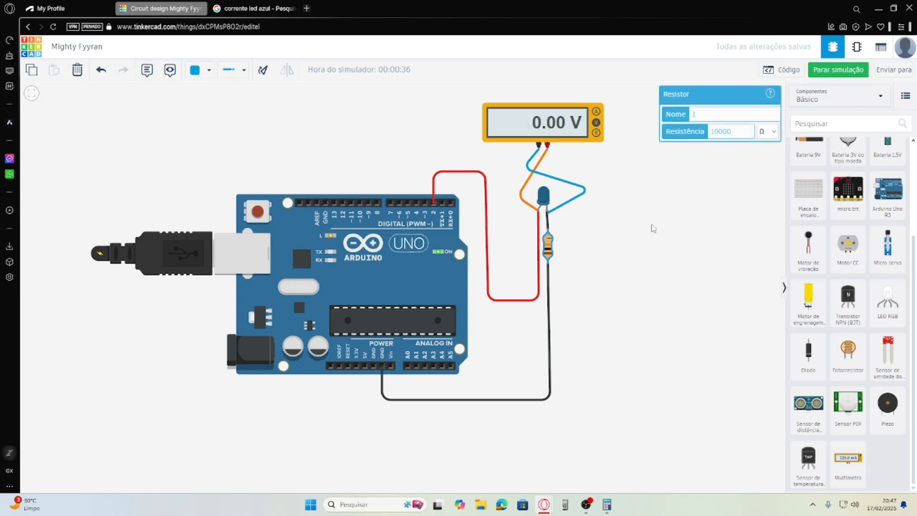
left_click(773, 131)
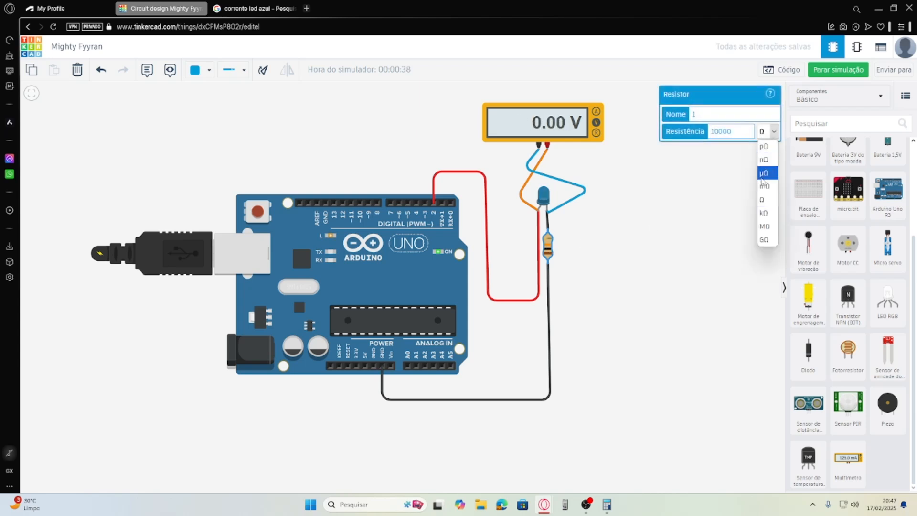
left_click(764, 213)
left_click_drag(747, 136, 678, 137)
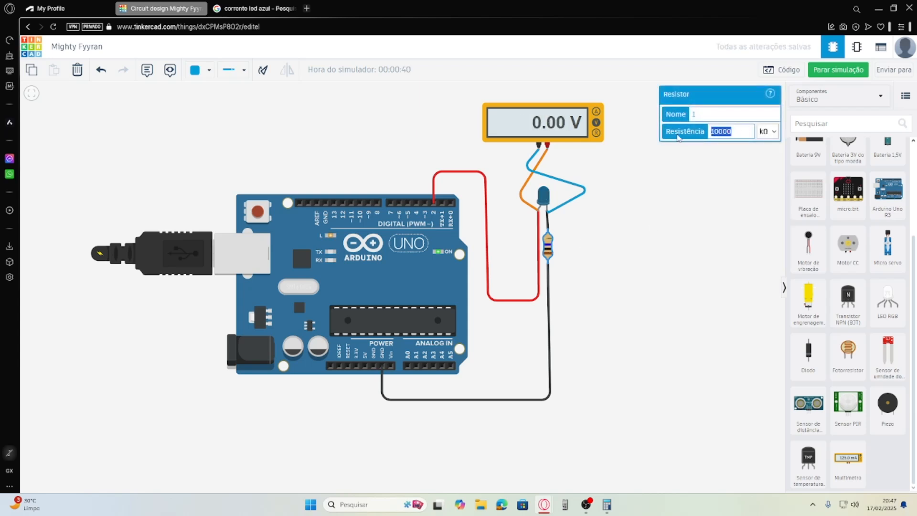
type("1")
left_click(639, 229)
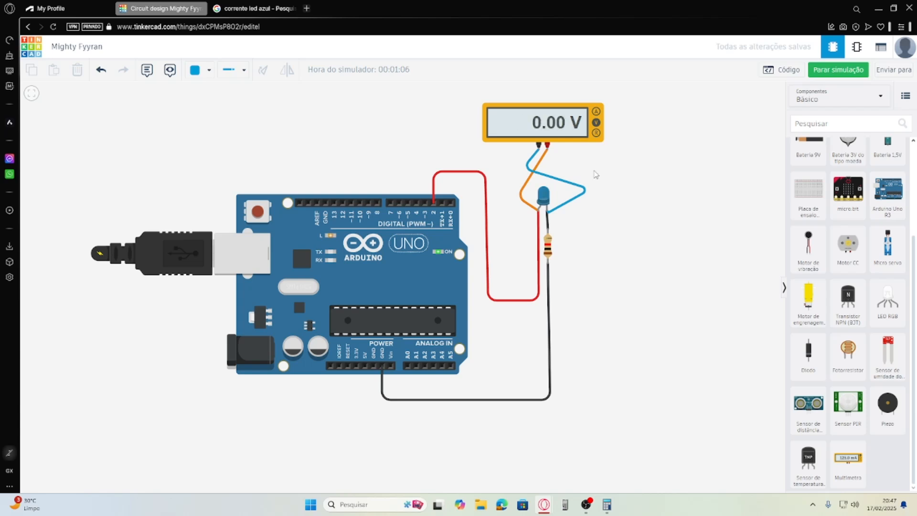
Place a second multimeter beside the circuit and wire its positive terminal to pin 2, routing the wire below the board and coloring it red.
left_click_drag(849, 467, 675, 226)
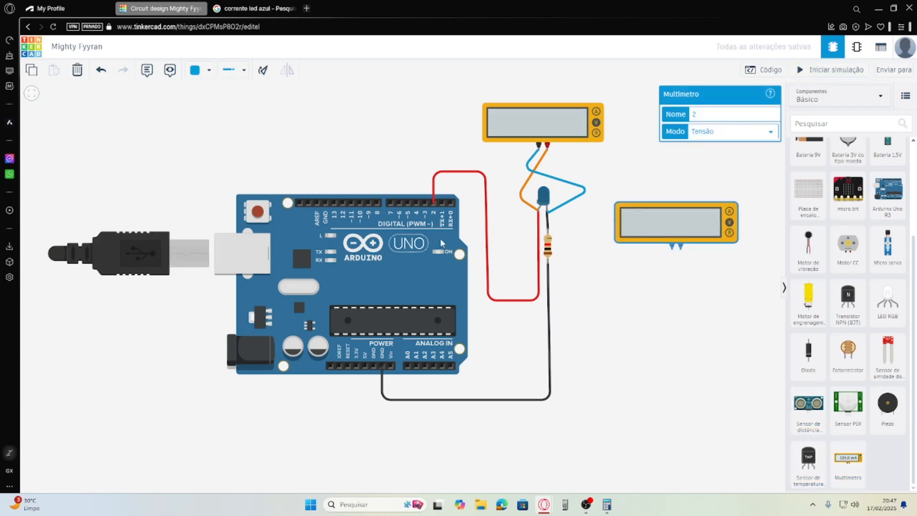
left_click(432, 205)
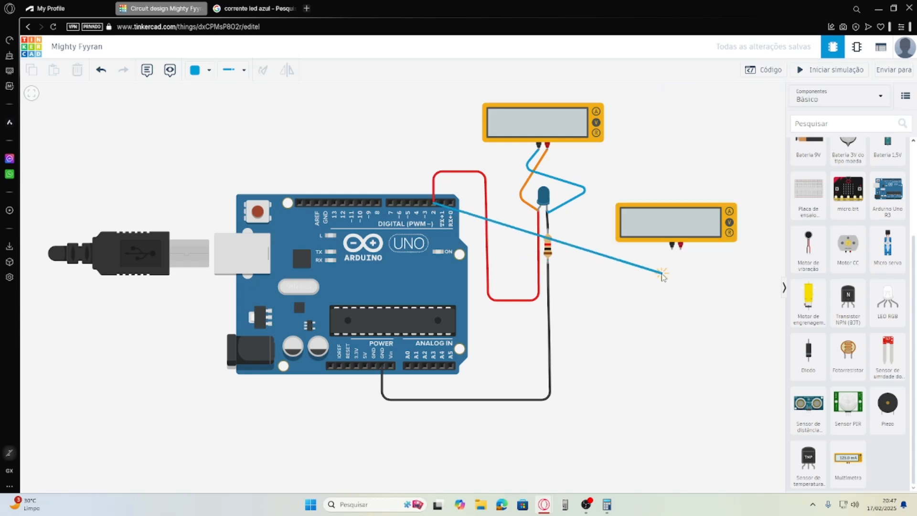
left_click(683, 252)
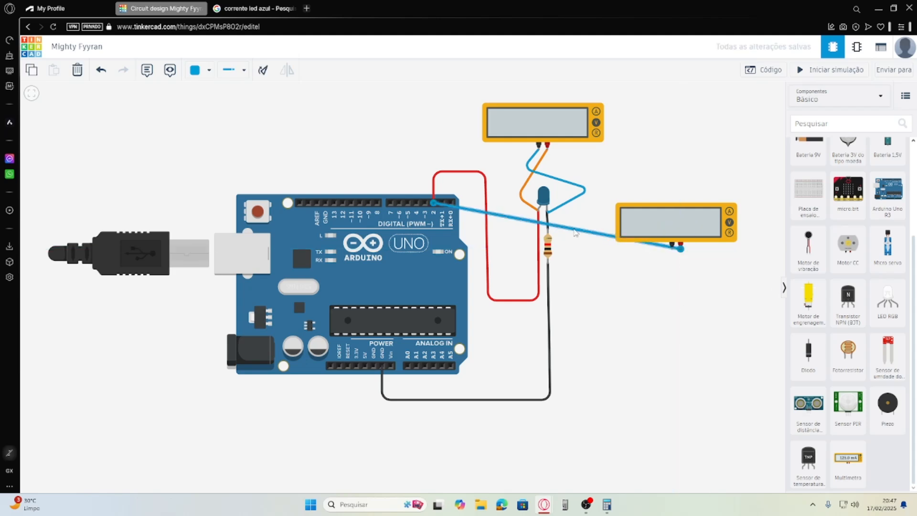
left_click_drag(579, 237, 685, 325)
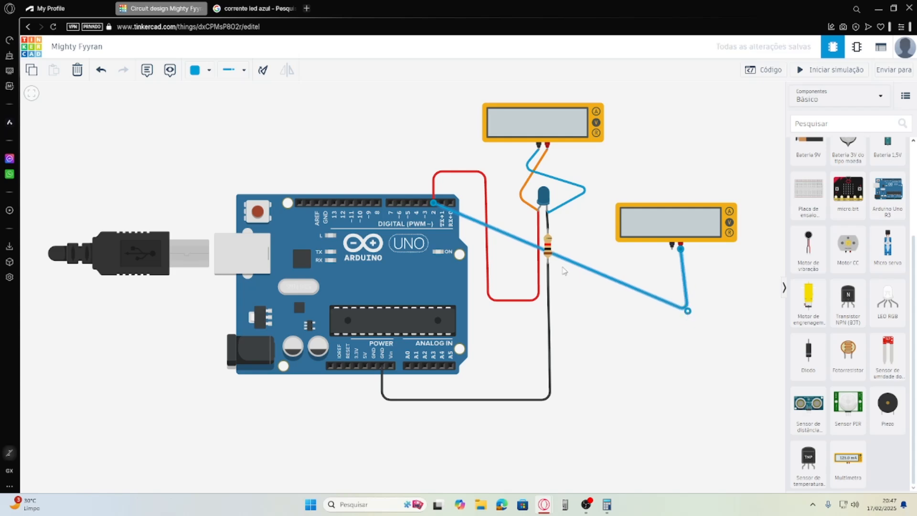
left_click_drag(570, 265, 434, 439)
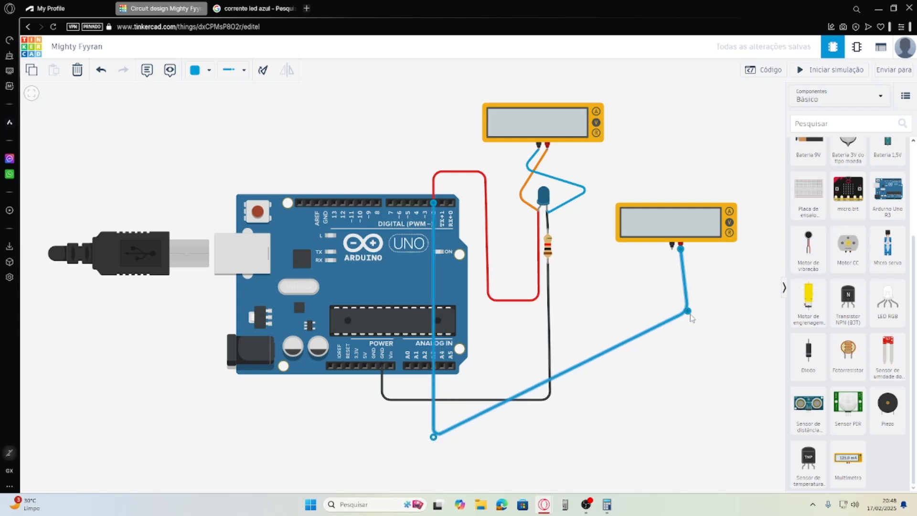
left_click_drag(689, 312, 686, 442)
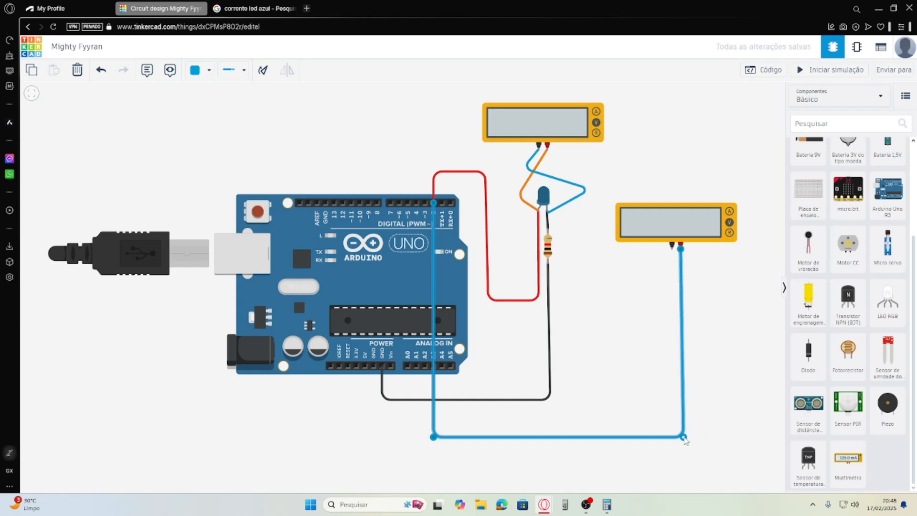
left_click(198, 70)
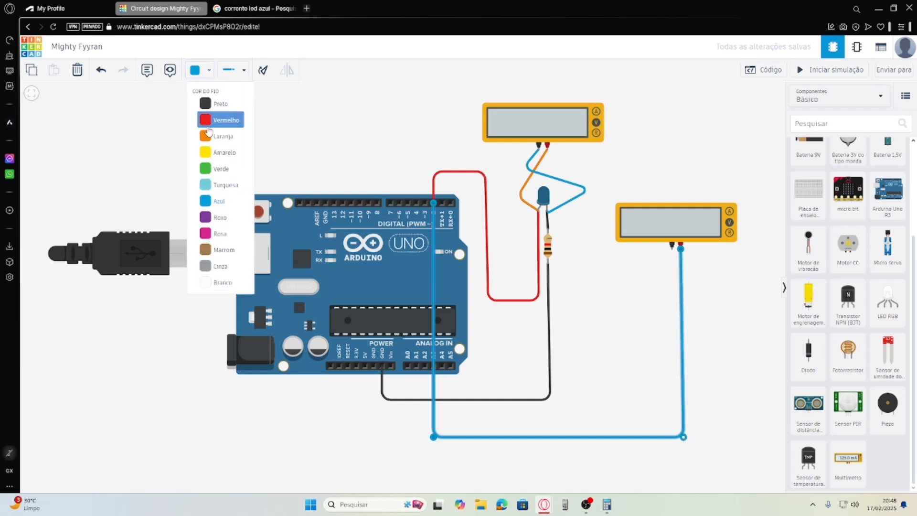
left_click(220, 126)
left_click(642, 313)
Wire the second multimeter's negative terminal to the free GND pin beside 5V, color the wire black, and start the simulation.
left_click(672, 246)
left_click(666, 417)
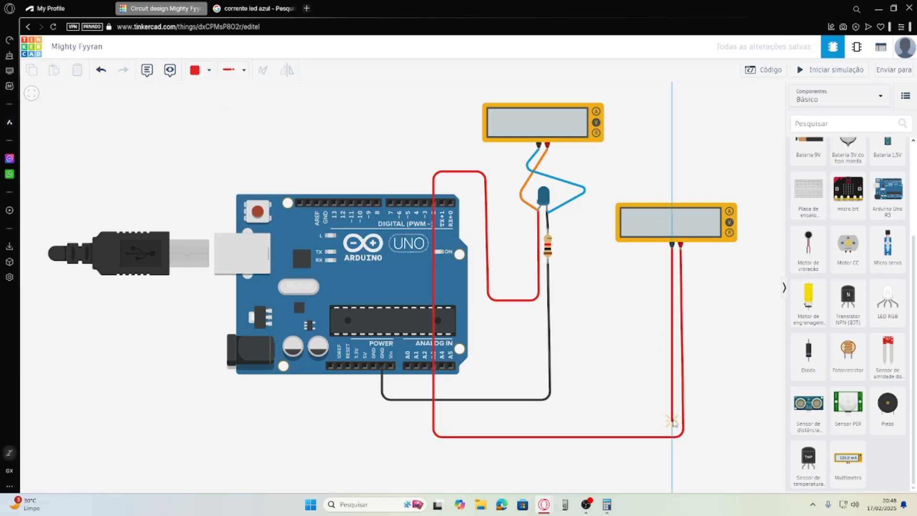
left_click(673, 424)
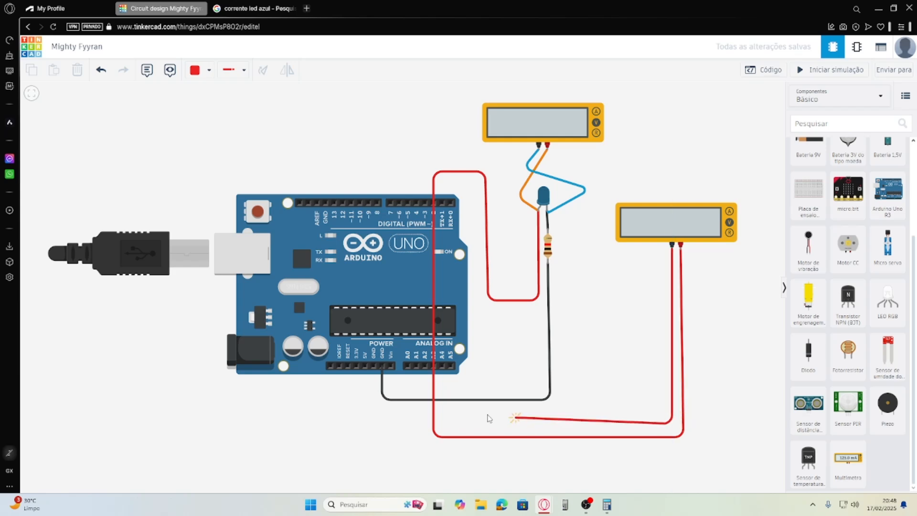
left_click(378, 420)
left_click(374, 366)
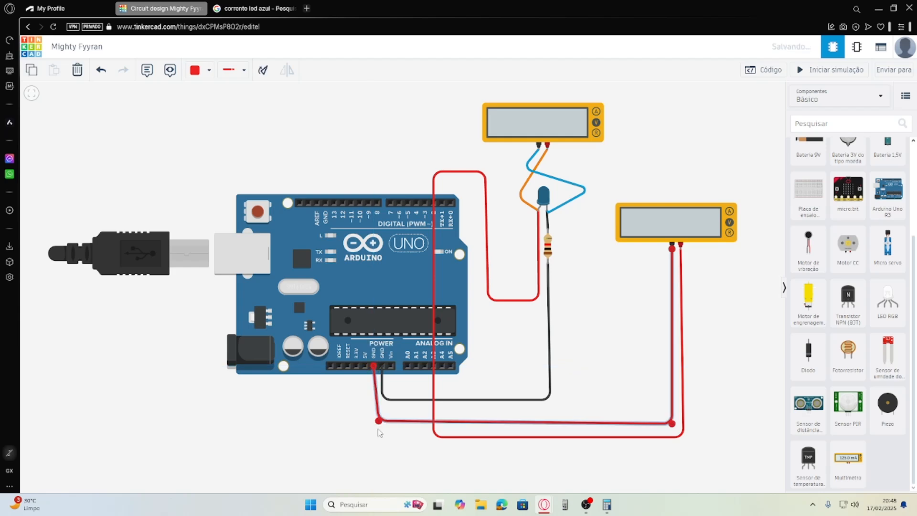
mouse_move(379, 420)
left_mouse_down()
mouse_move(365, 422)
mouse_move(372, 424)
left_mouse_up()
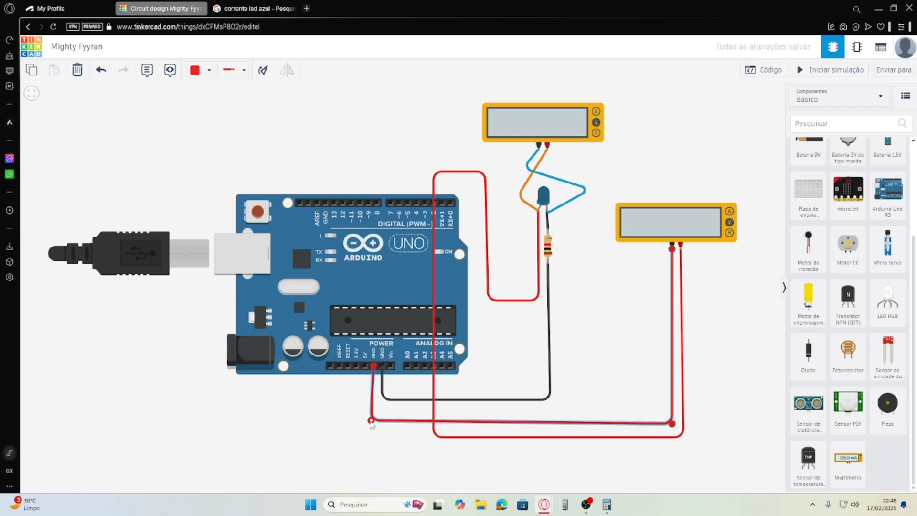
left_click(201, 71)
left_click(208, 104)
left_click(730, 144)
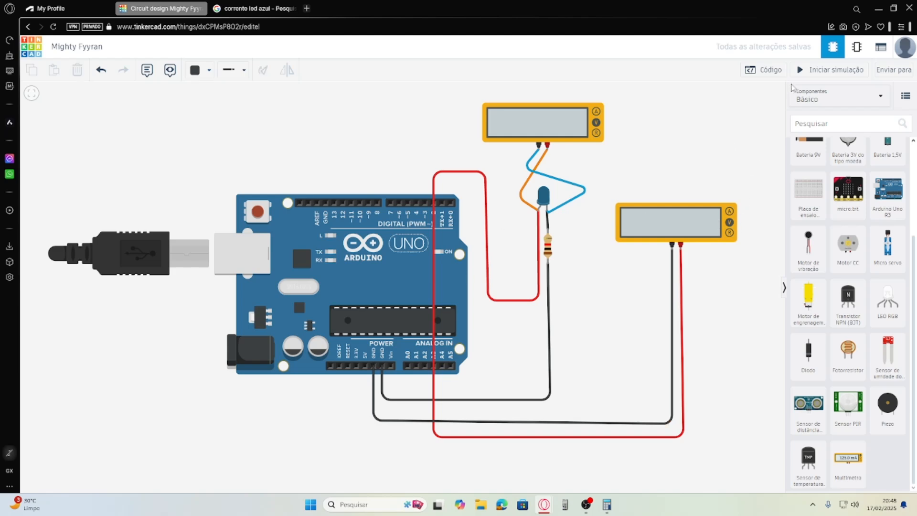
left_click(813, 72)
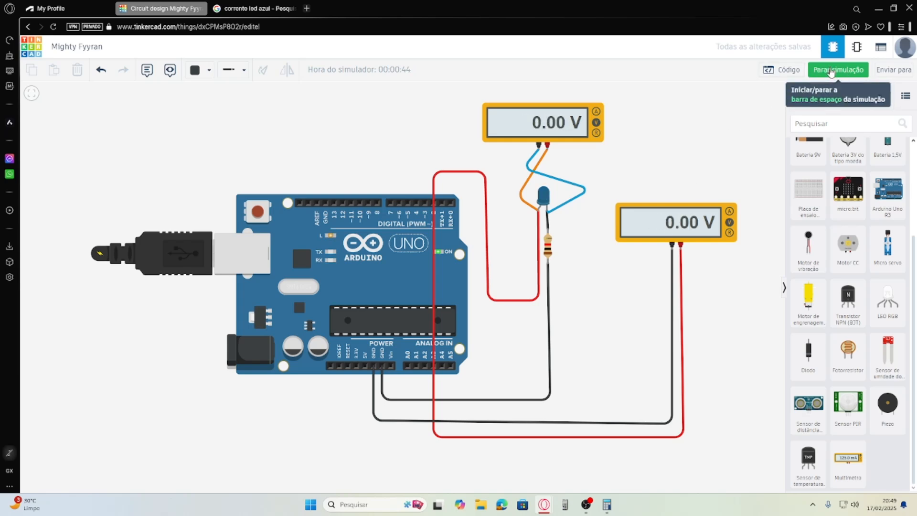
Delete the second multimeter and the red and black wires connecting it to the Arduino.
left_click(683, 402)
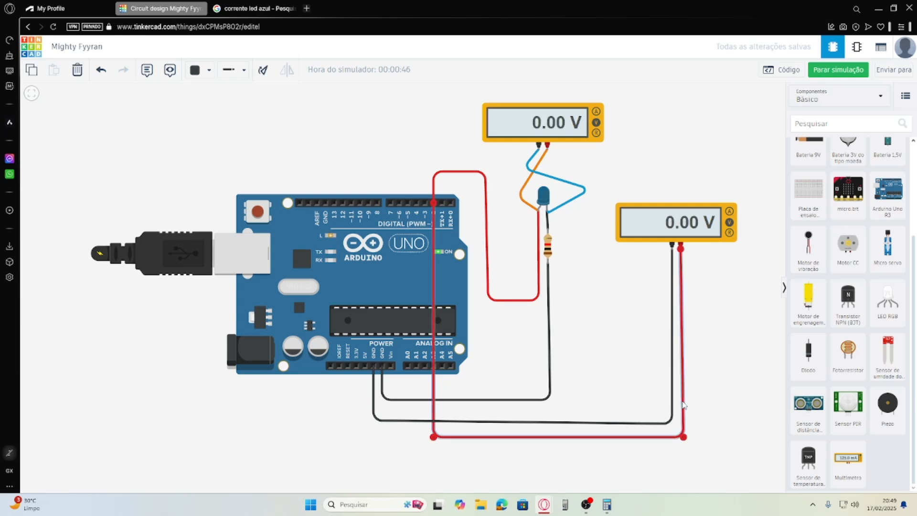
key("Delete")
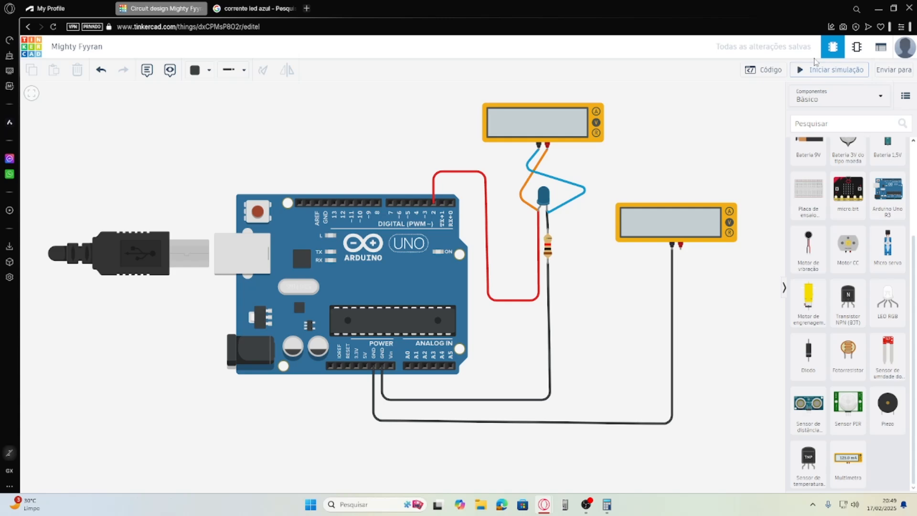
left_click(673, 276)
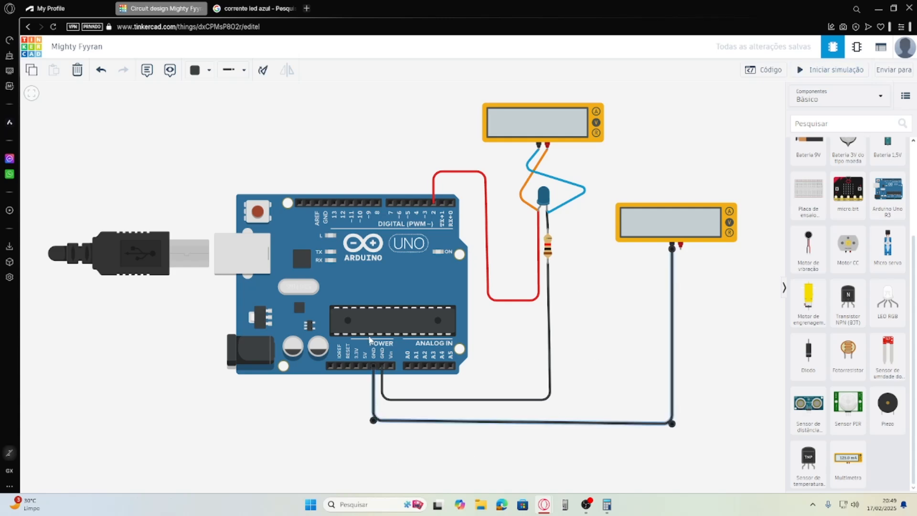
left_click(637, 388)
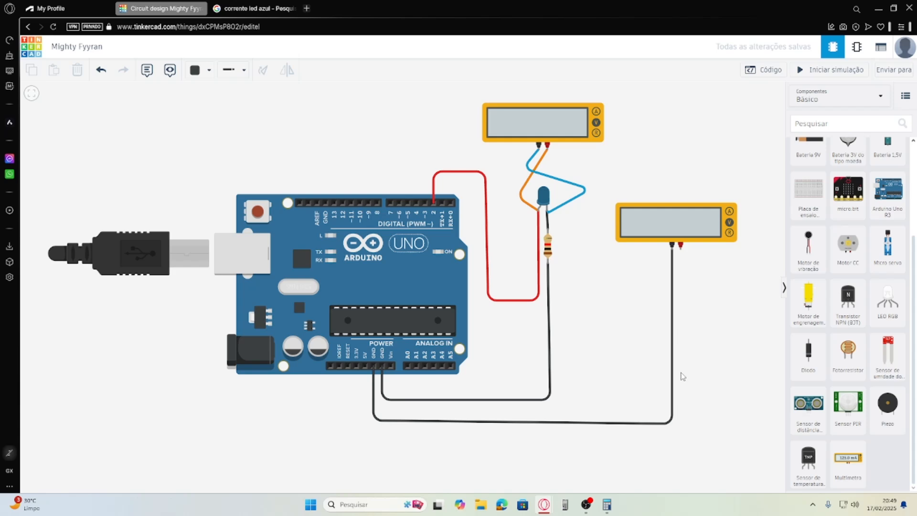
left_click(674, 356)
key("Delete")
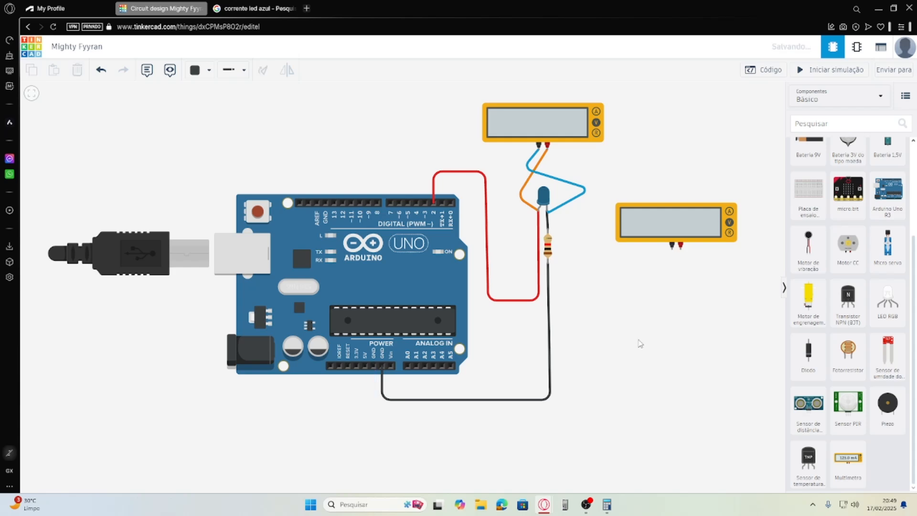
left_click(681, 232)
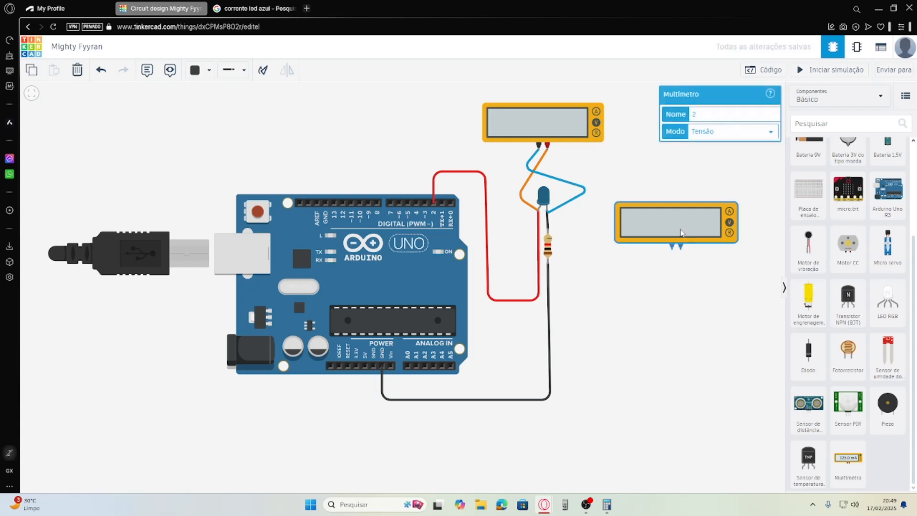
key("Delete")
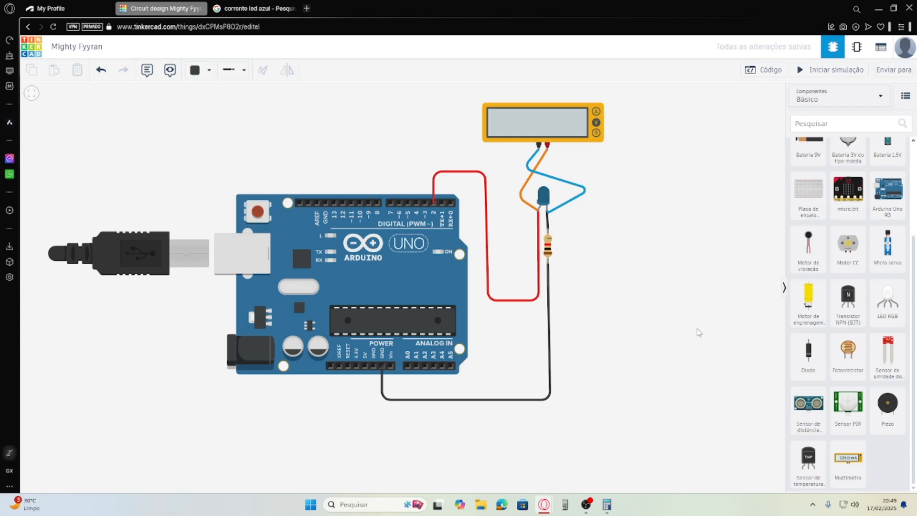
Delete the blue wire between the multimeter's negative terminal and the LED's resistor-side leg, and select the multimeter.
left_click(577, 191)
key("Delete")
left_click(550, 139)
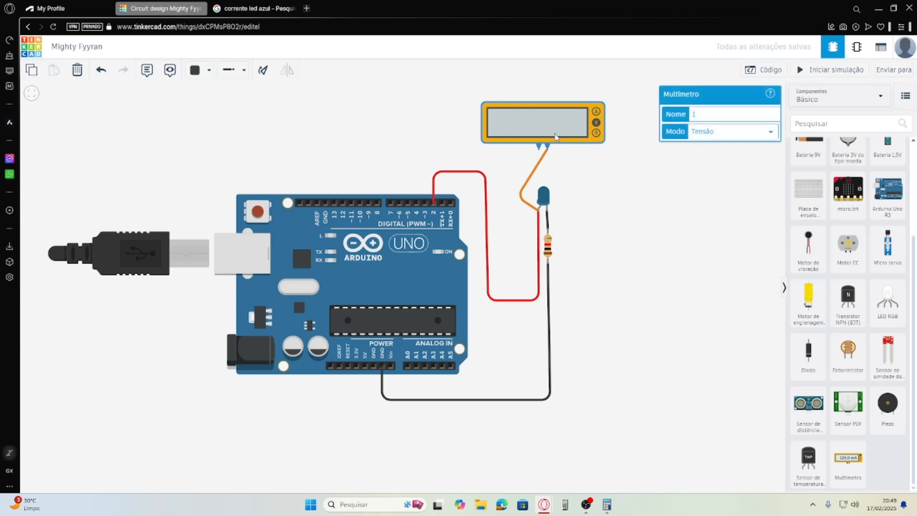
left_click(648, 164)
left_click(590, 135)
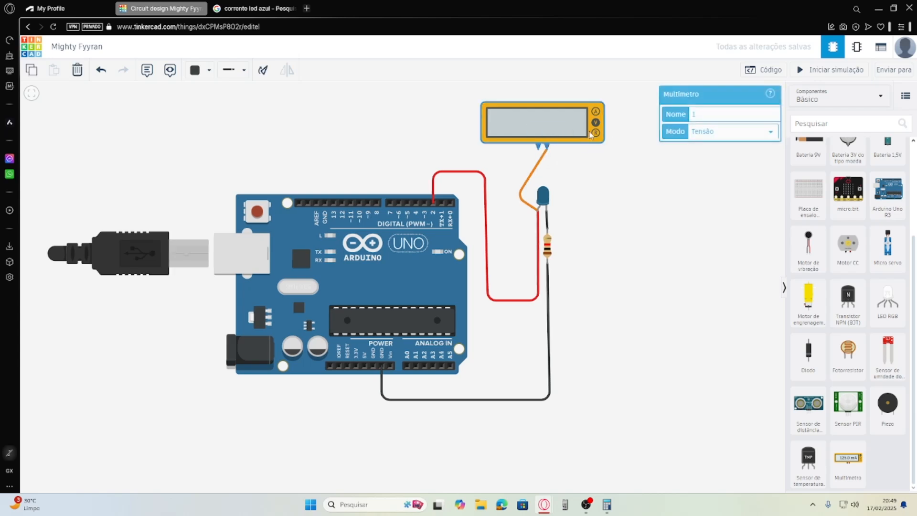
left_click(713, 216)
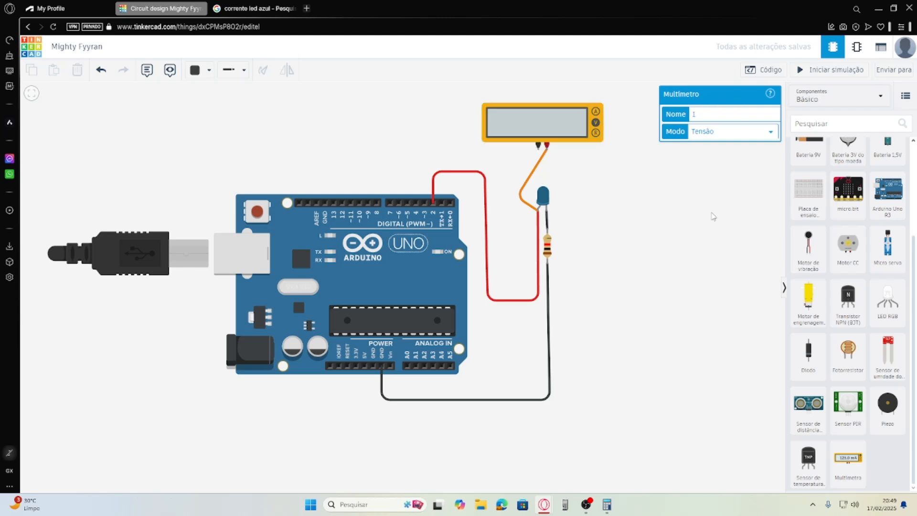
left_click(534, 172)
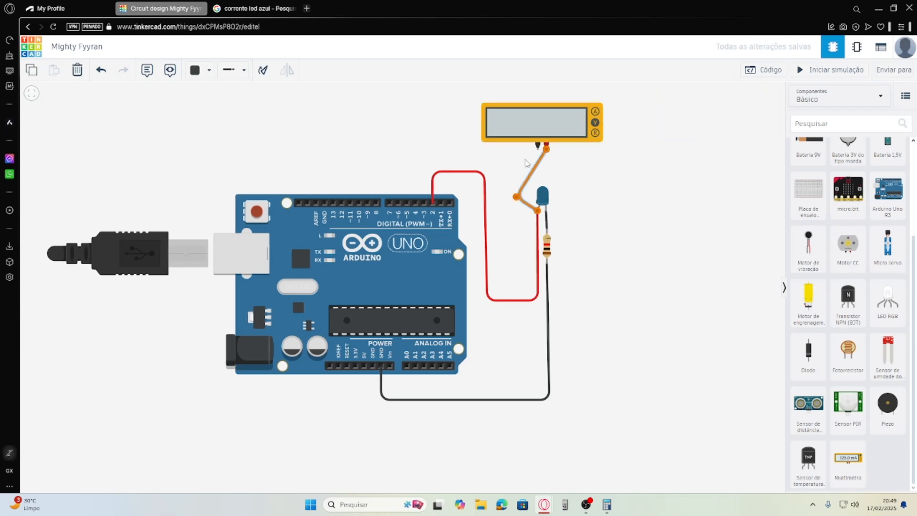
left_click(519, 124)
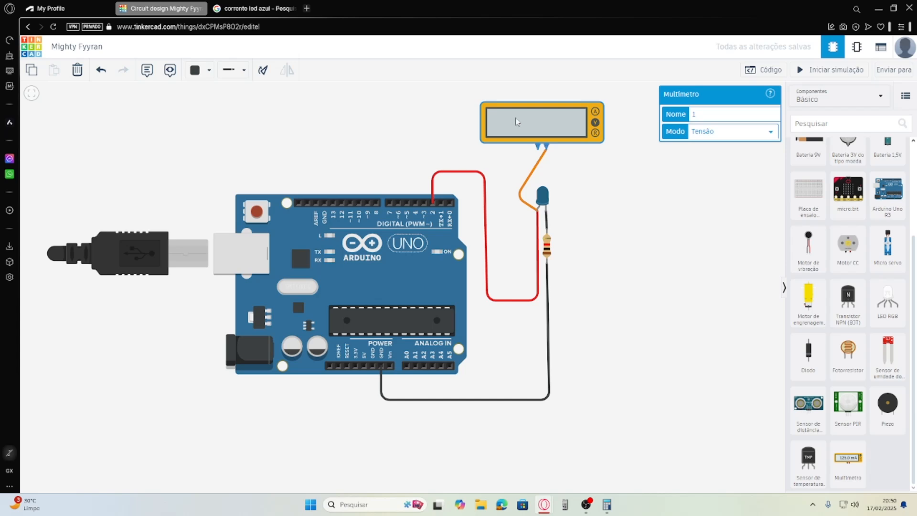
left_click(558, 173)
double_click(584, 184)
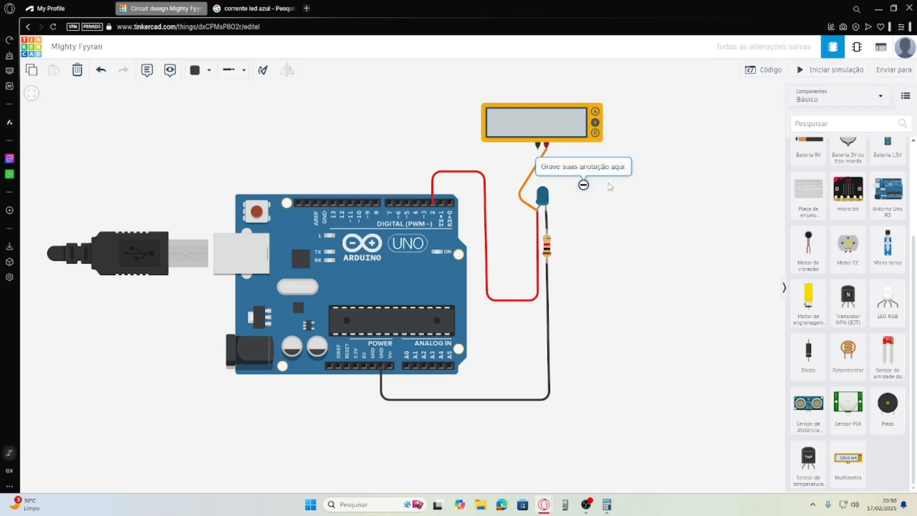
left_click(584, 185)
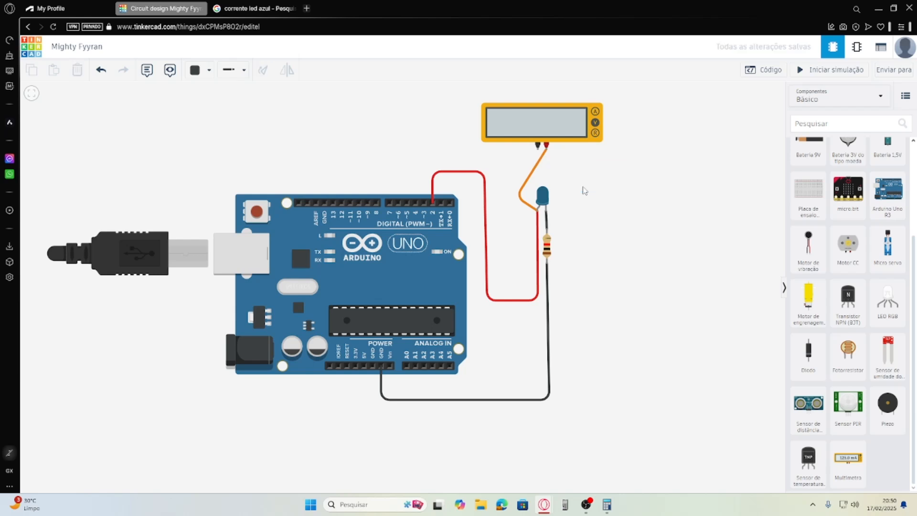
left_click(551, 135)
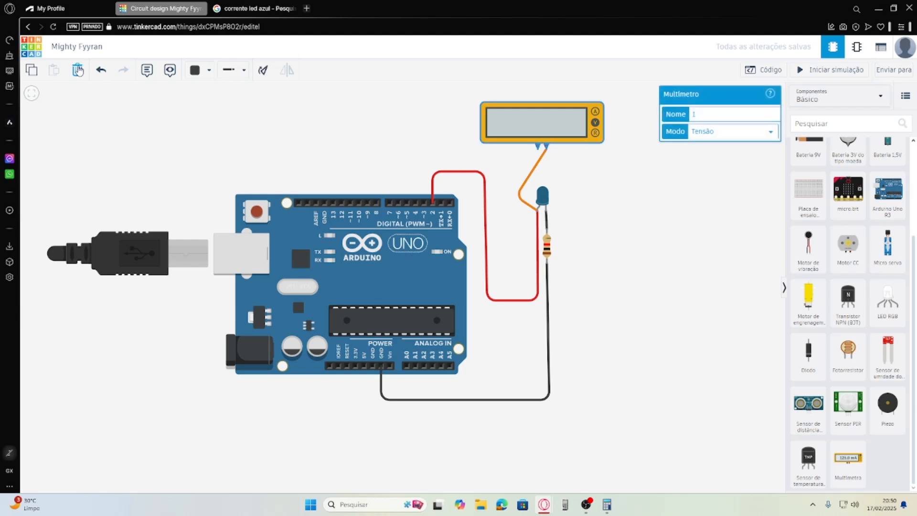
left_click(713, 132)
left_click(713, 158)
left_click(531, 185)
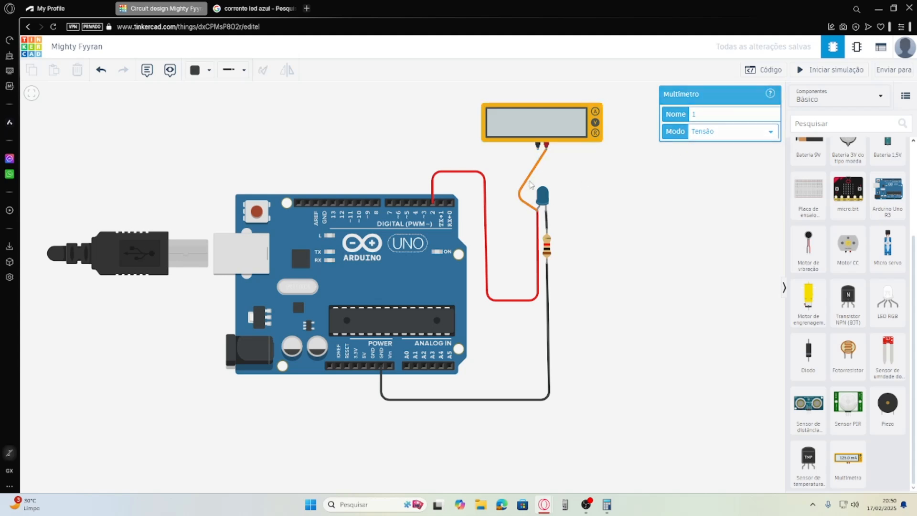
Move the multimeter up and away from the LED, and shift the bend of its orange wire up to match.
left_click(528, 184)
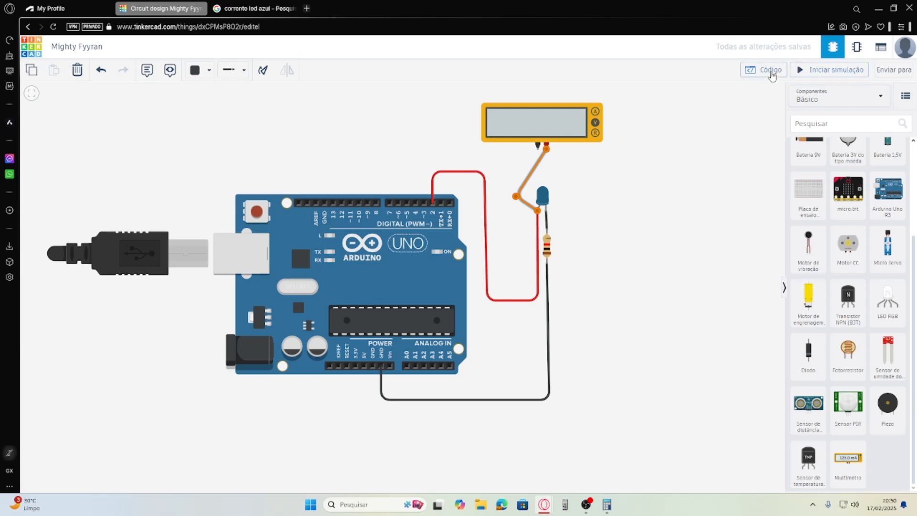
left_click_drag(558, 131, 609, 121)
left_click_drag(525, 198, 505, 153)
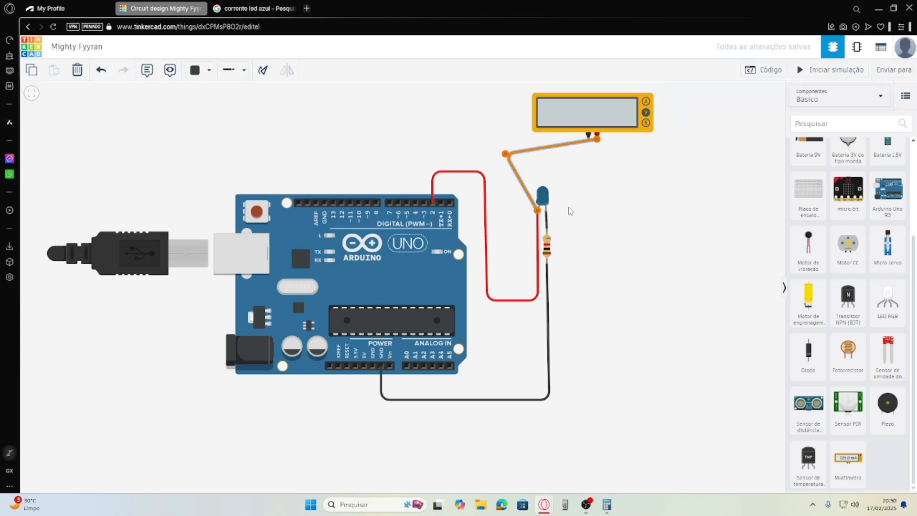
left_click(675, 180)
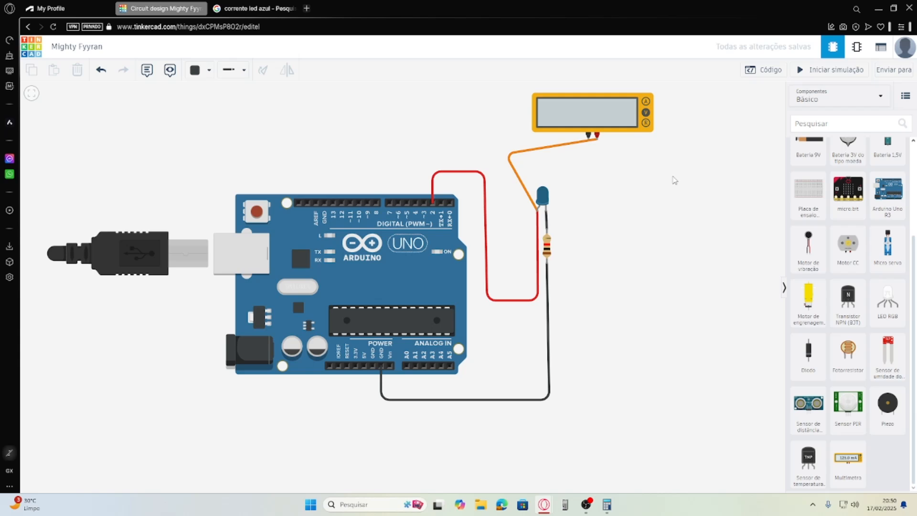
Run the simulation briefly in voltage mode, stop it, and set the multimeter's mode to Amperagem.
left_click(833, 72)
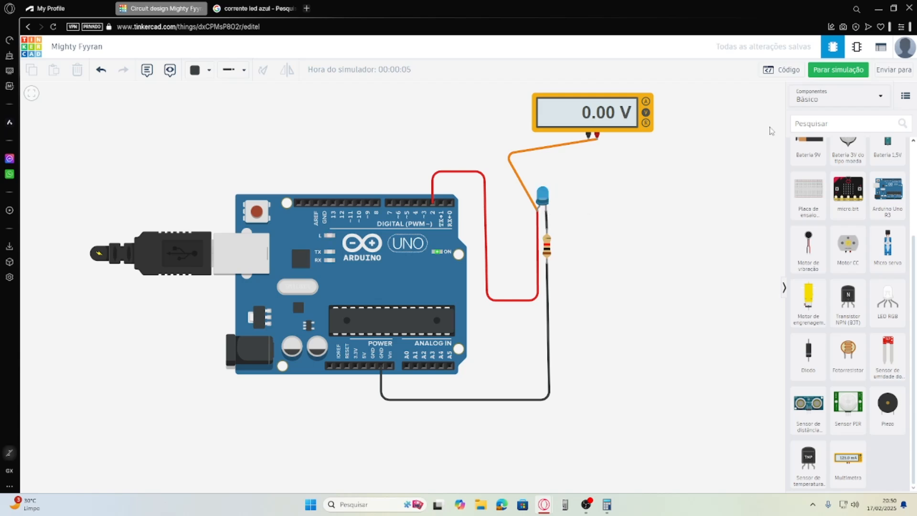
left_click(825, 72)
left_click(581, 125)
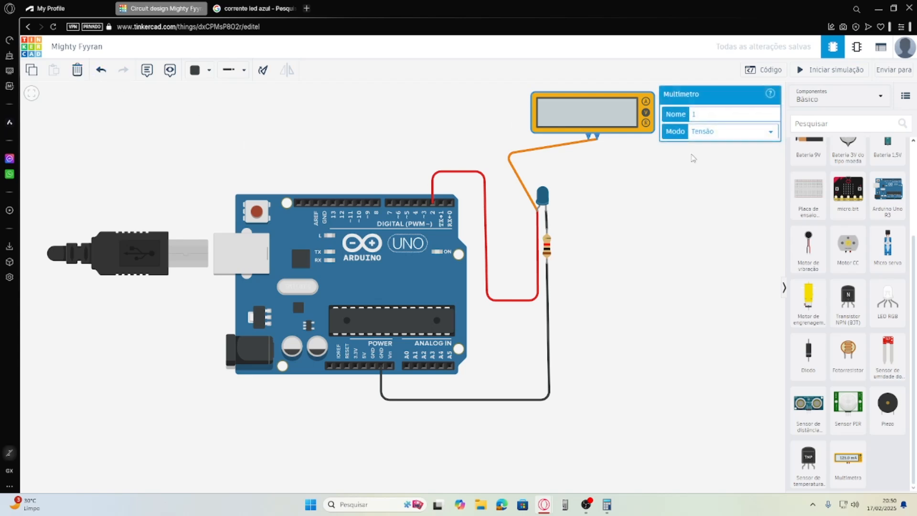
left_click(721, 132)
left_click(721, 146)
left_click(681, 159)
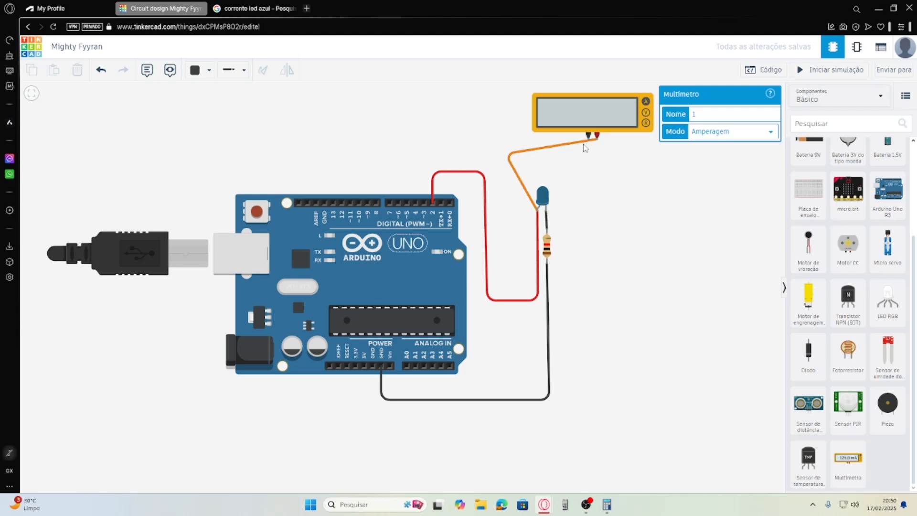